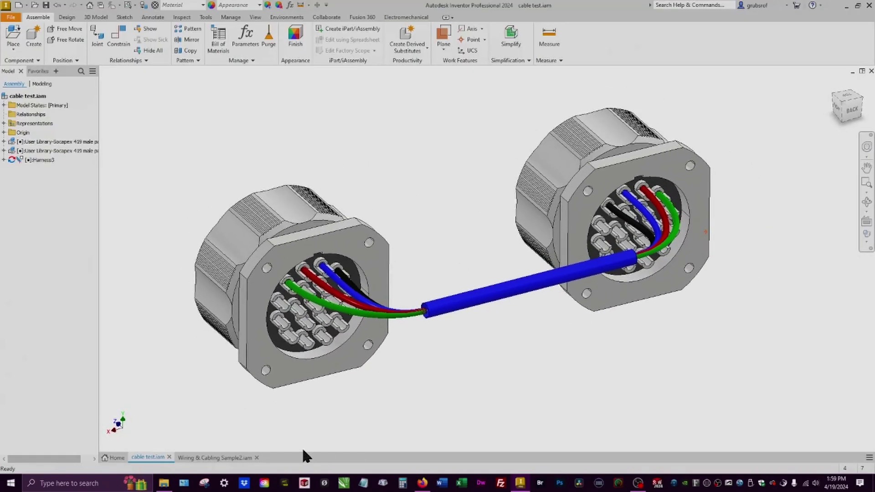
- Switch to the Wiring & Cabling Sample2.iam assembly
click(207, 457)
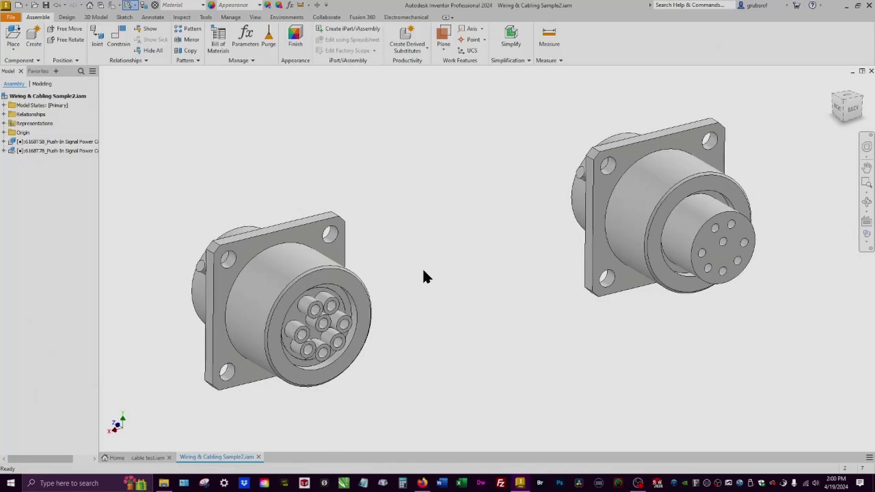
right_click(35, 141)
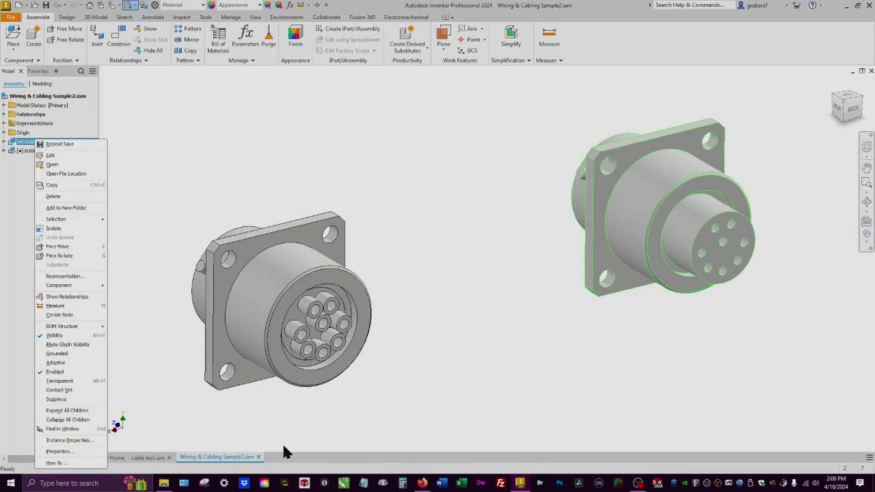
click(452, 129)
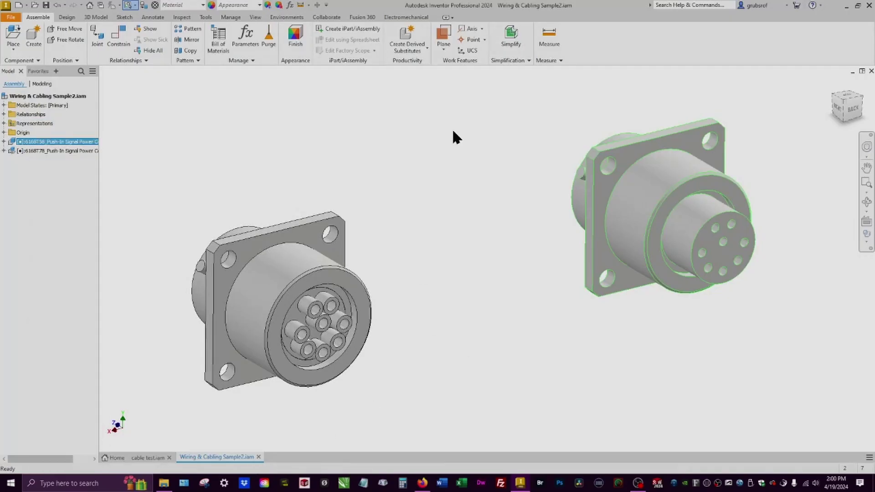
click(311, 145)
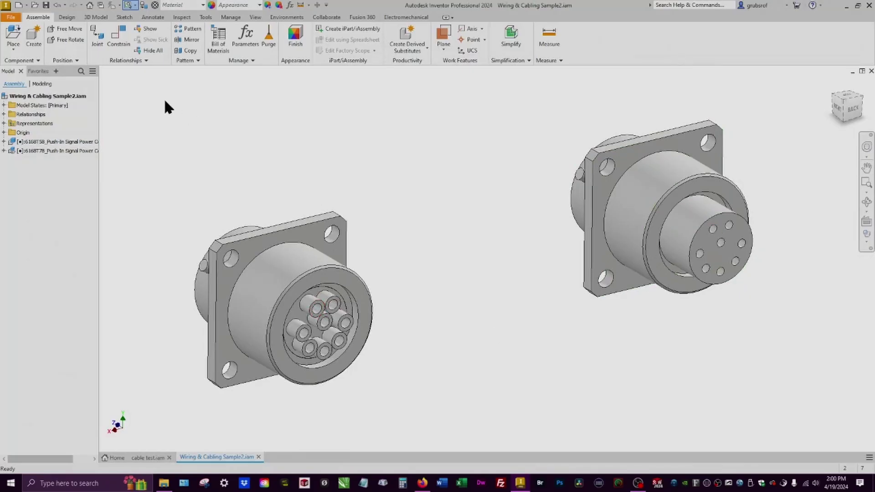
click(98, 17)
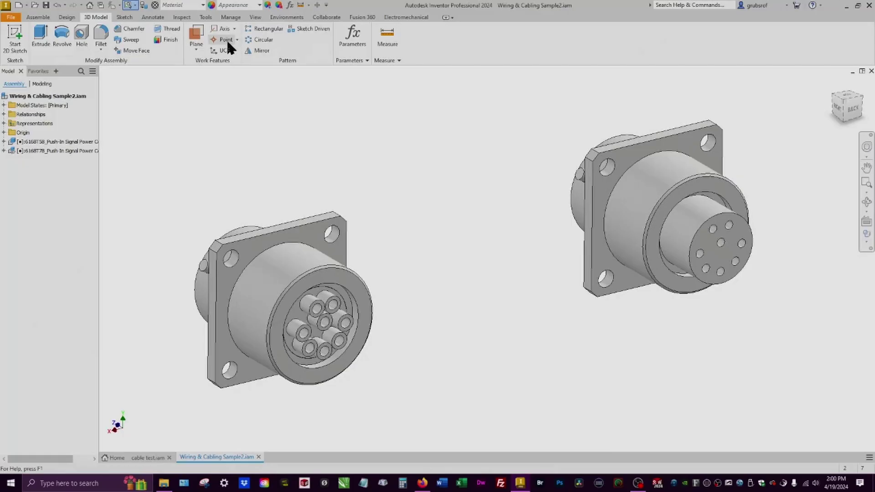
click(66, 18)
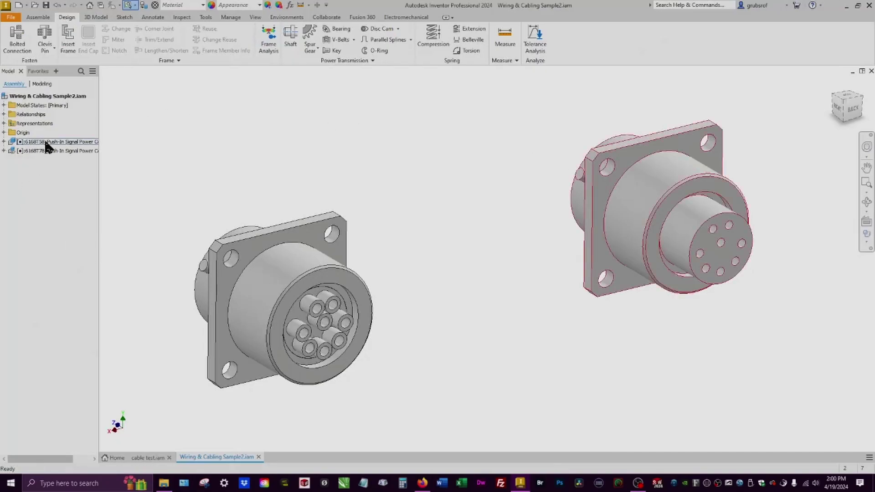
- Open the connector with the protruding eight-hole insert for in-place editing
double_click(31, 141)
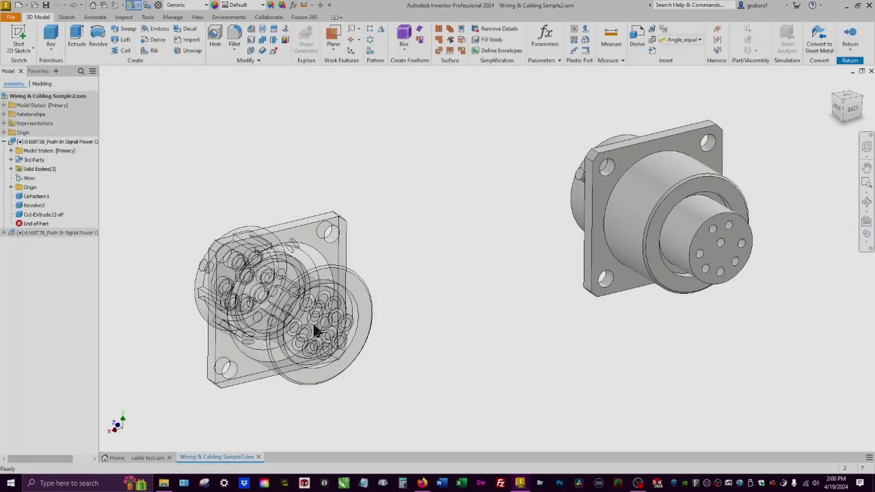
scroll(778, 294, up, 3)
scroll(780, 299, up, 3)
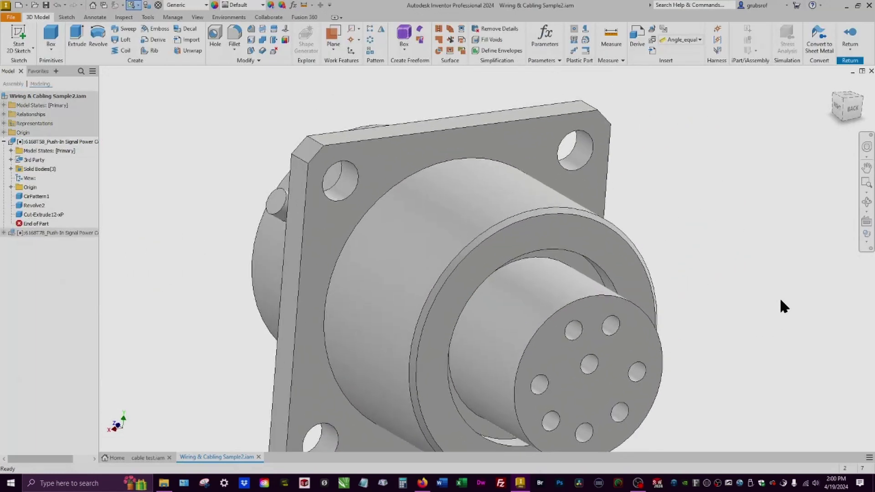
scroll(780, 300, down, 1)
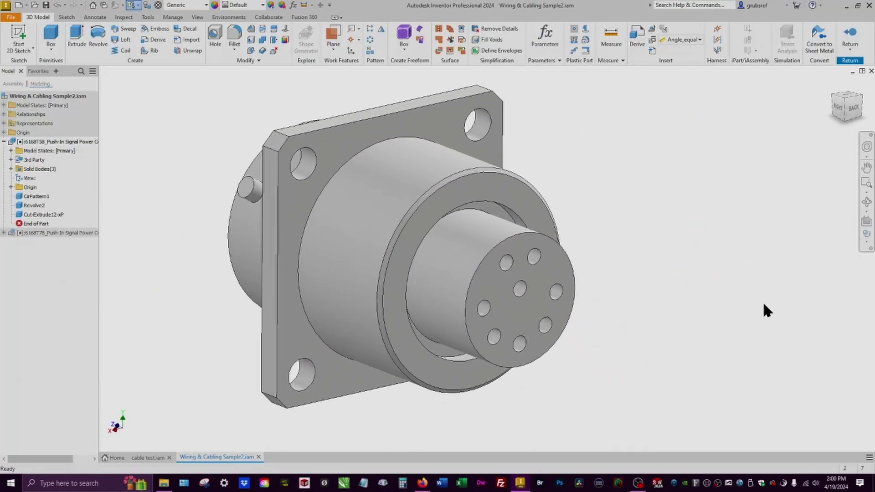
- Place harness pins 1, 2 and 3 at the centers of the insert's upper-left, upper-right and middle holes
click(718, 28)
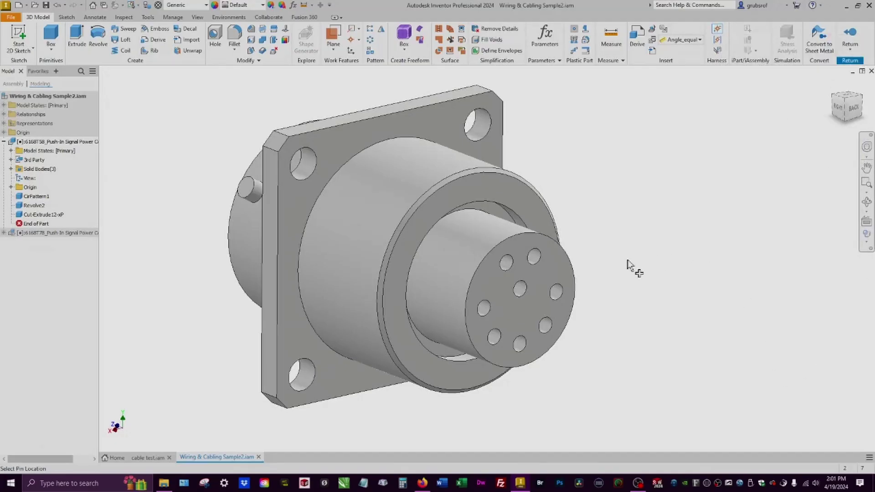
click(507, 268)
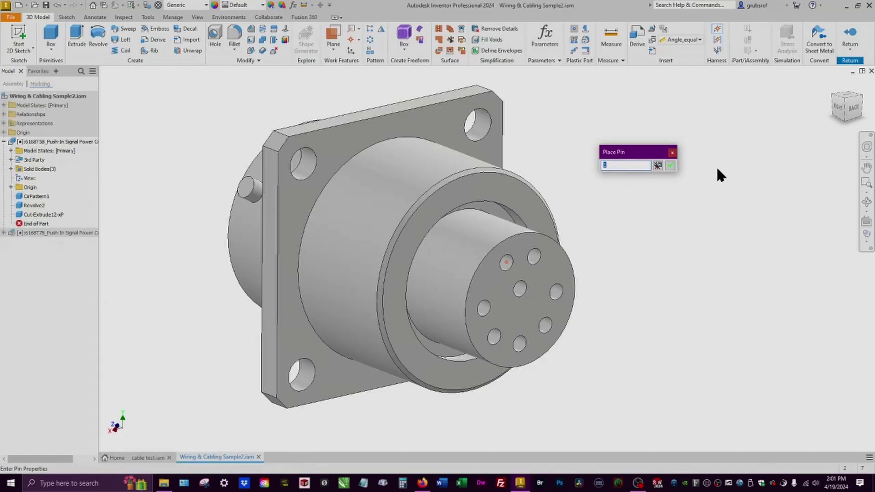
click(670, 165)
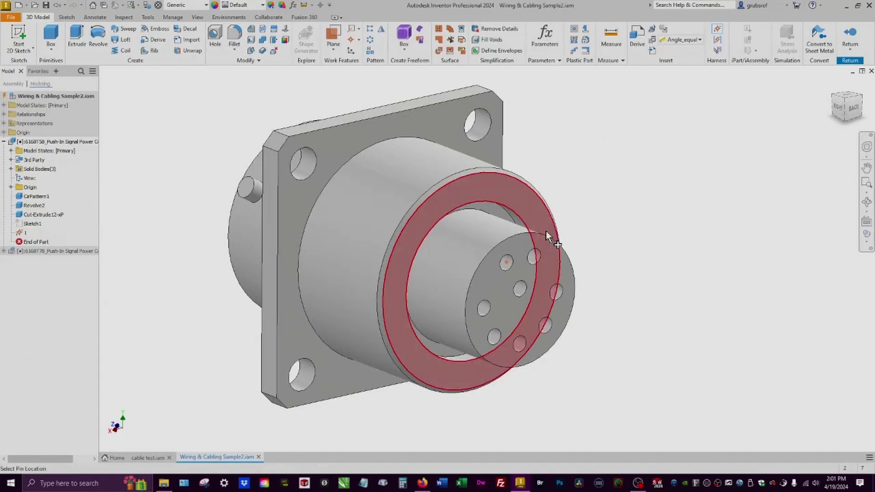
click(533, 260)
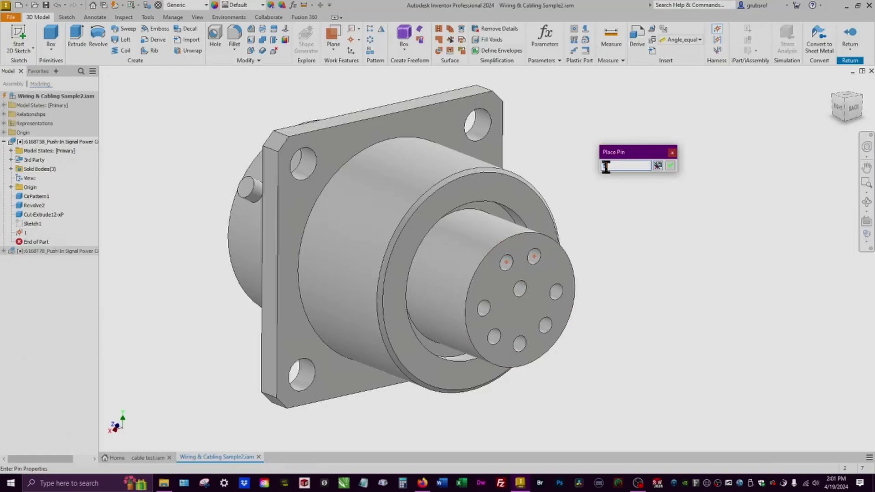
click(671, 166)
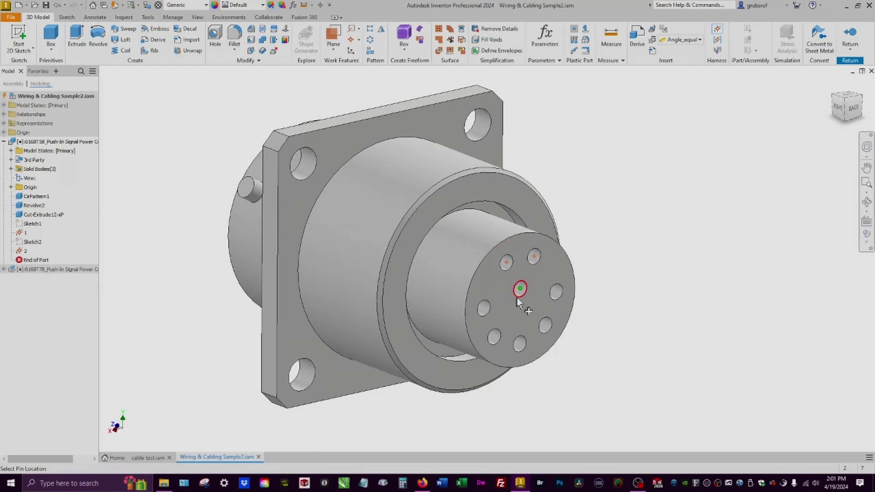
click(517, 298)
click(671, 165)
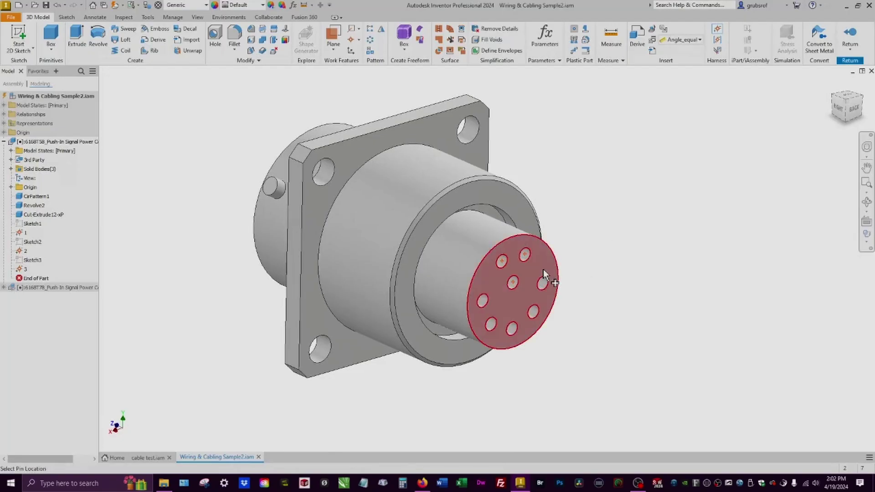
click(503, 261)
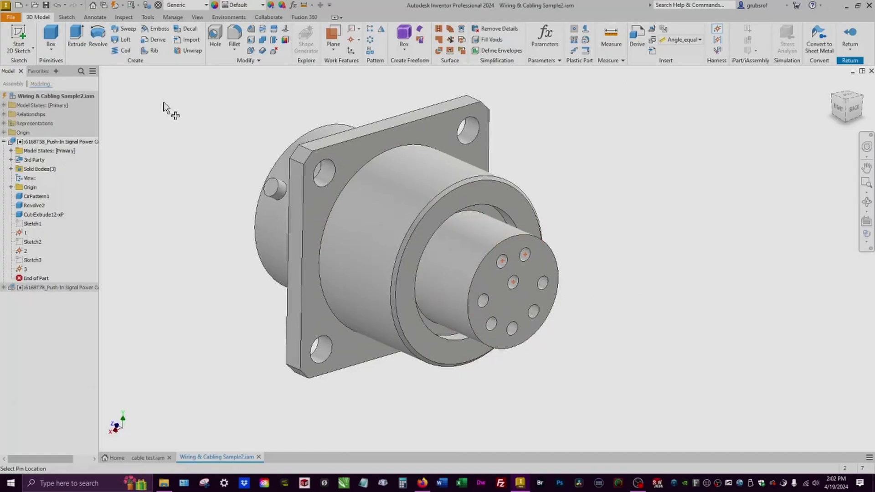
- Author the part as a discrete-wire connector with Crimp termination and an outward direction perpendicular to its pin-hole face
click(170, 16)
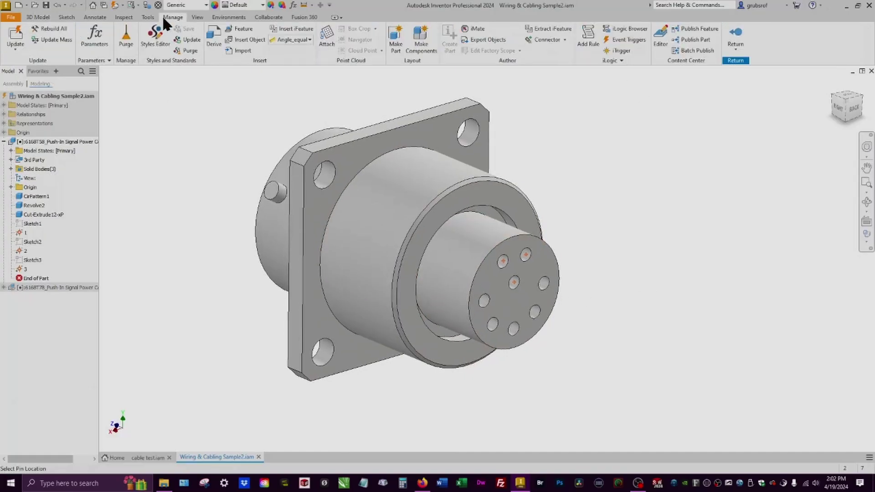
click(565, 39)
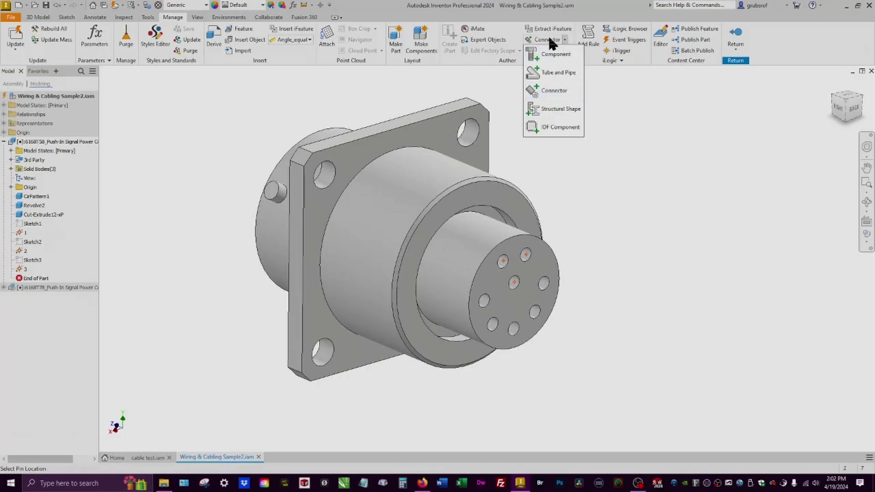
click(555, 85)
drag(189, 77, 675, 122)
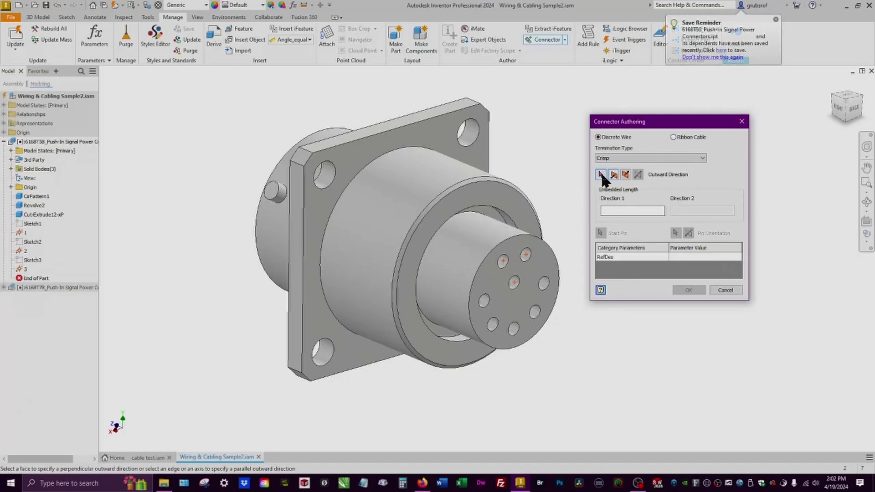
click(542, 256)
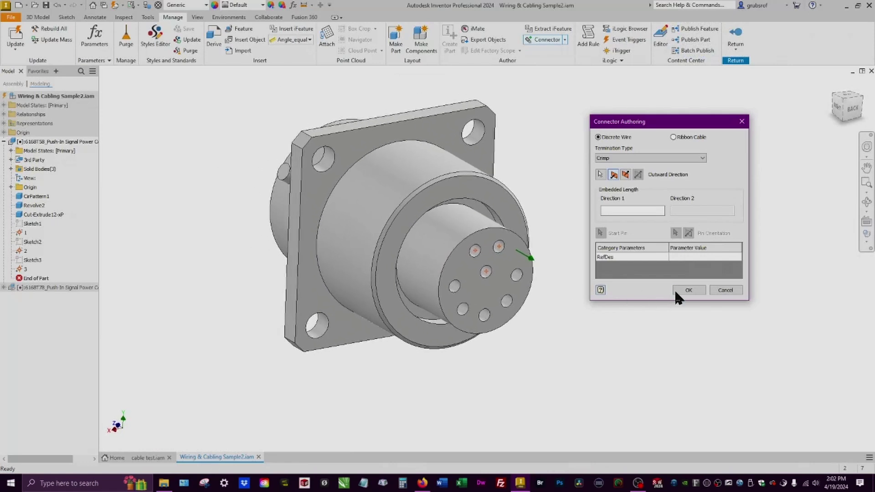
click(684, 289)
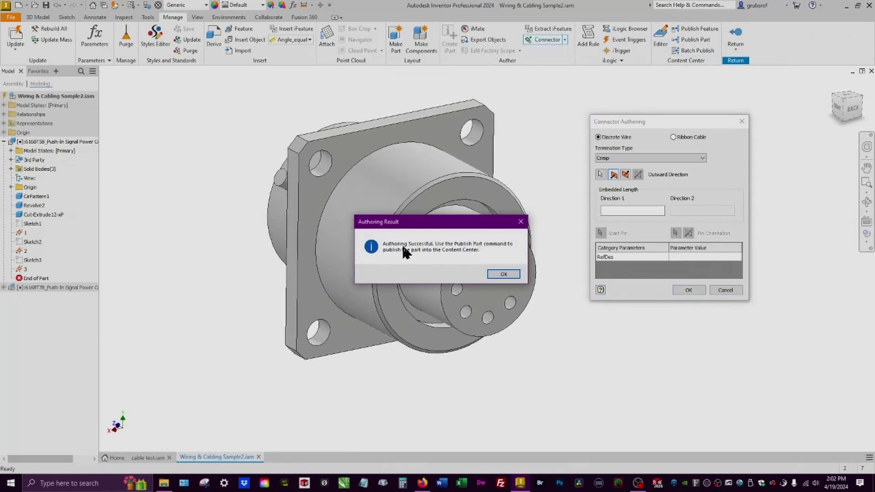
click(502, 274)
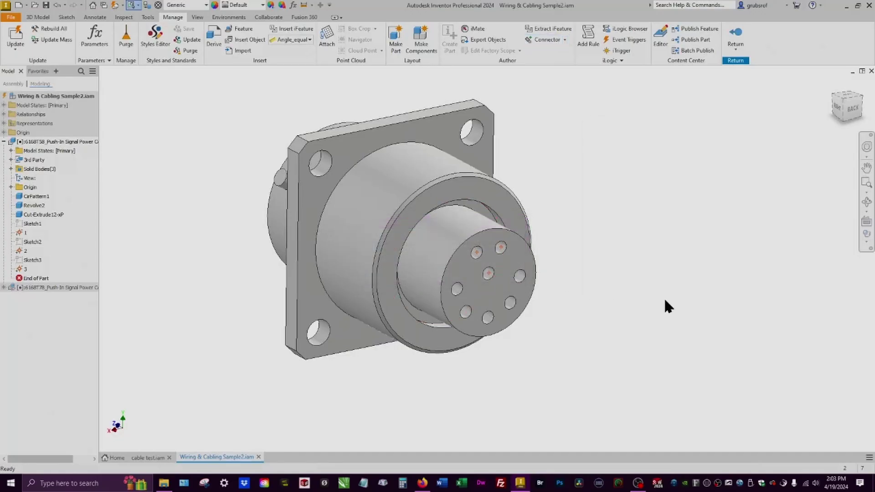
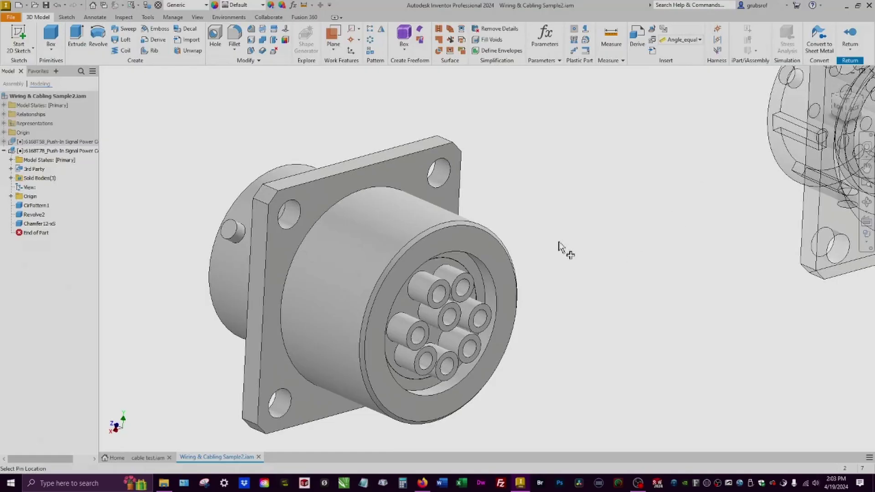
- Place harness pins 1, 2 and 3 at the centers of the second connector's upper-right, upper-left and middle sockets
click(466, 282)
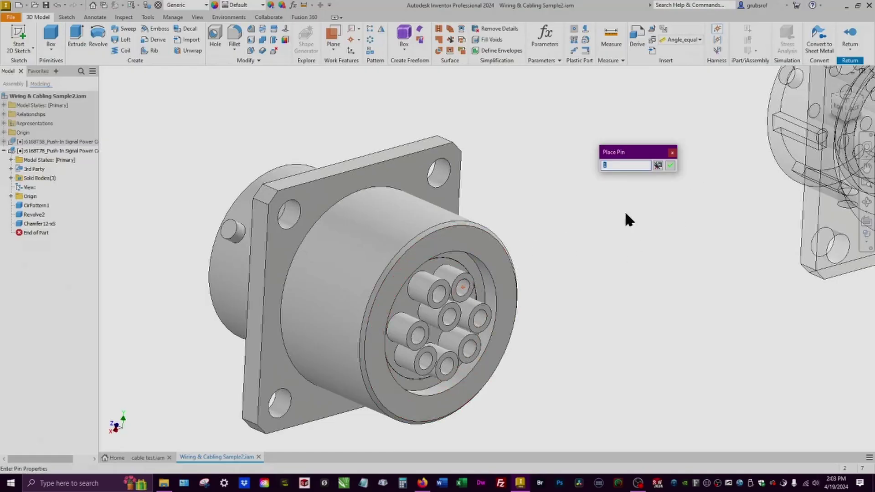
click(670, 165)
click(439, 294)
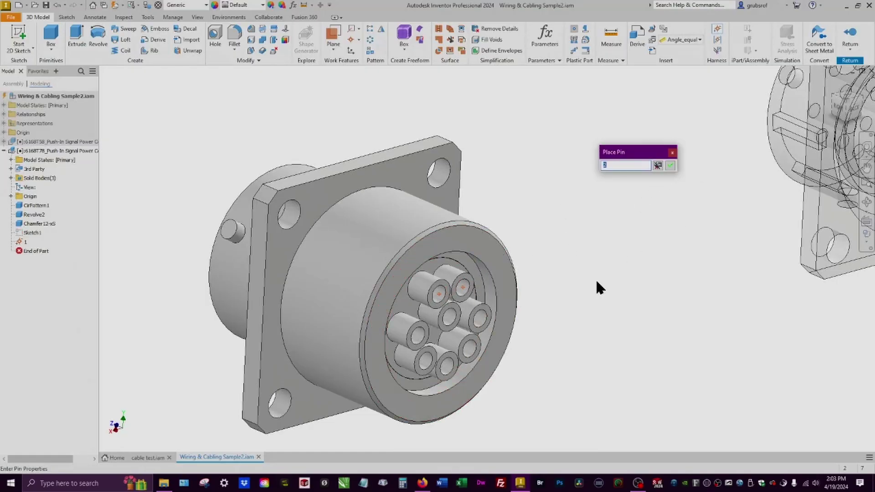
click(671, 166)
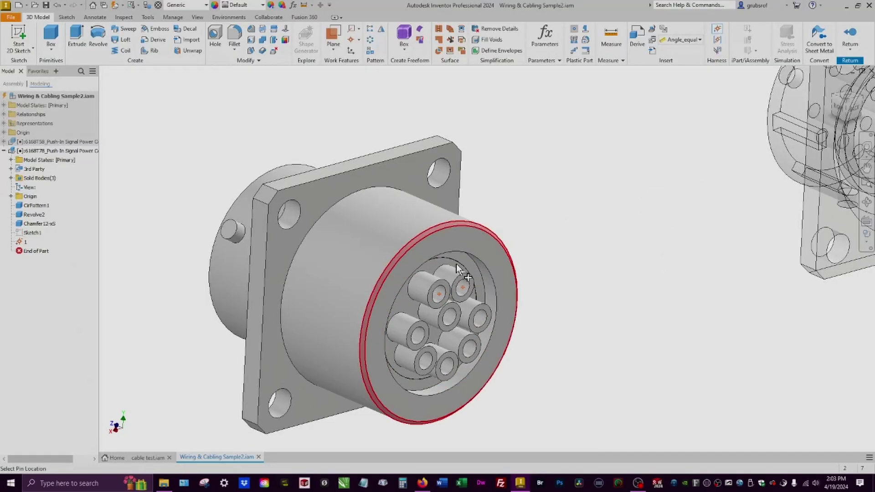
click(449, 316)
click(671, 165)
scroll(600, 259, down, 3)
middle_drag(656, 250, 498, 270)
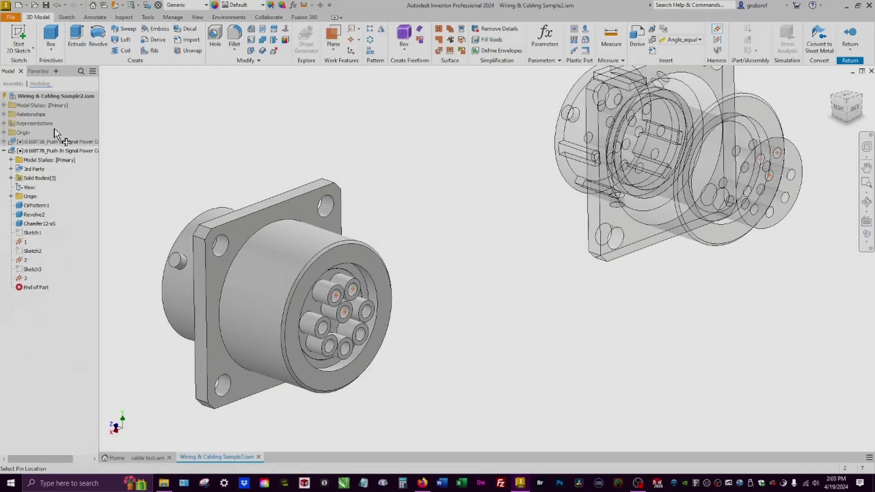
- Author the second part as a discrete-wire connector with Crimp termination and an outward direction pointing out of its socket end
click(173, 14)
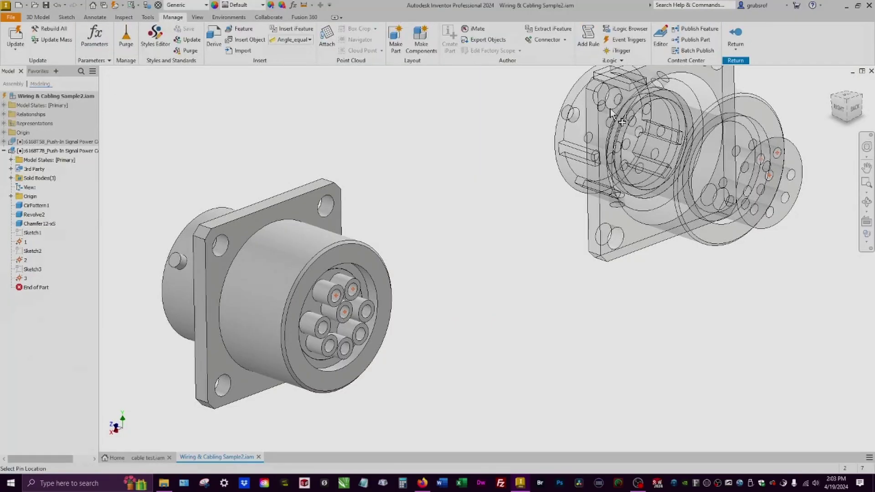
click(549, 39)
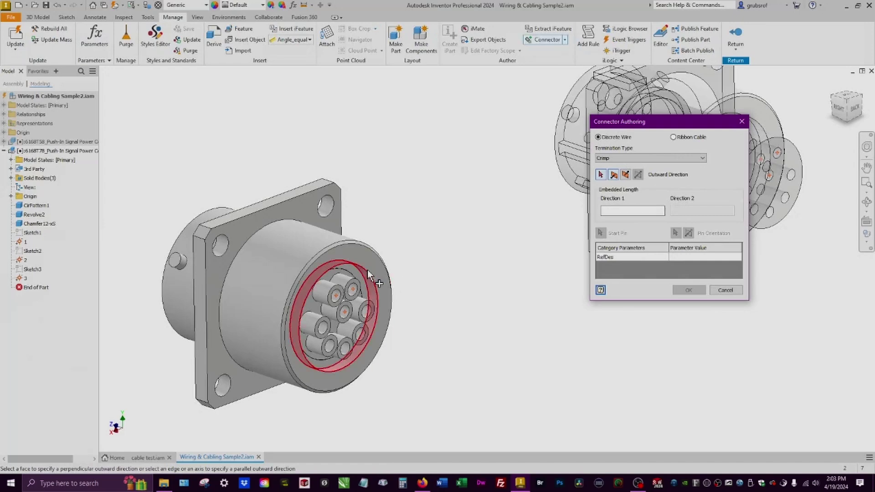
scroll(472, 319, down, 5)
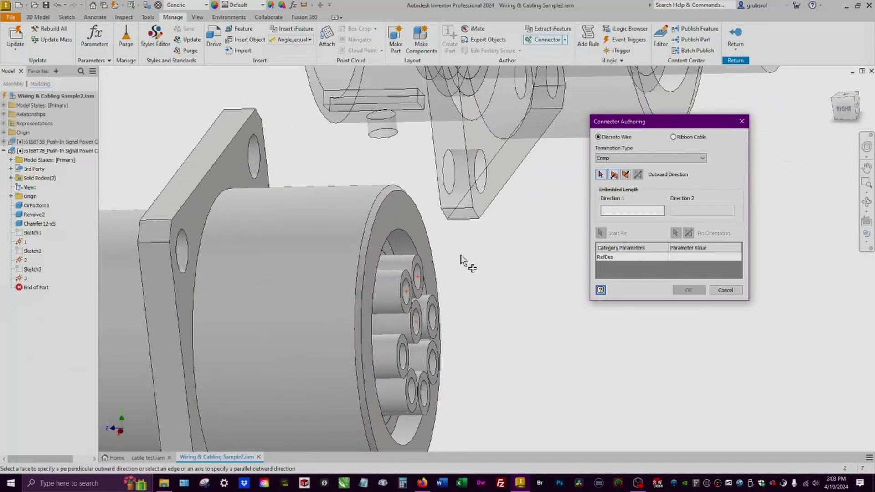
scroll(456, 264, down, 5)
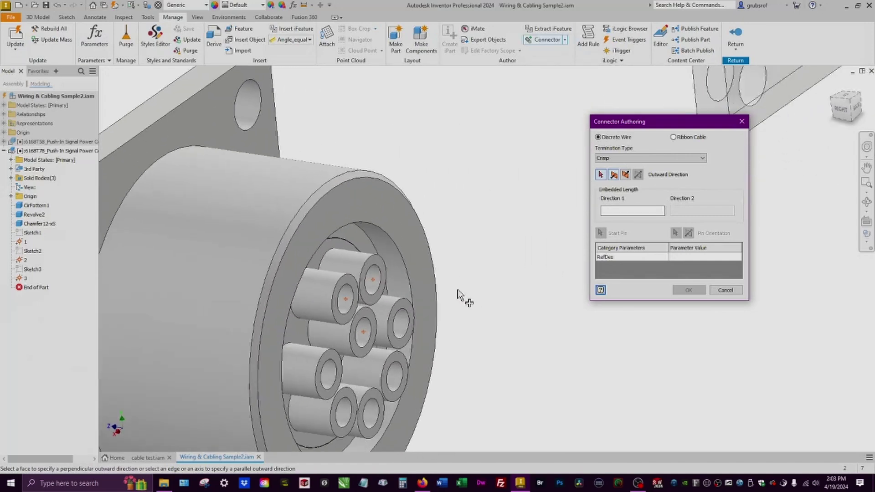
scroll(384, 258, down, 2)
scroll(387, 246, down, 1)
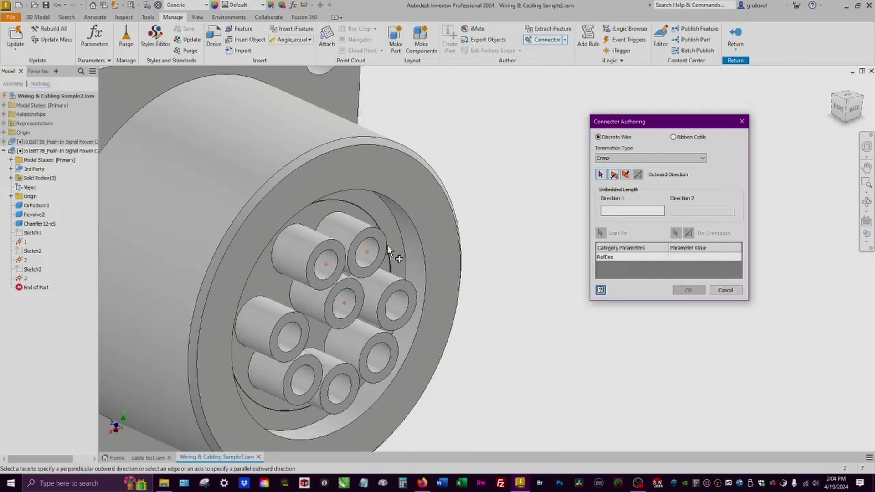
shift+middle_drag(387, 246, 379, 237)
click(378, 237)
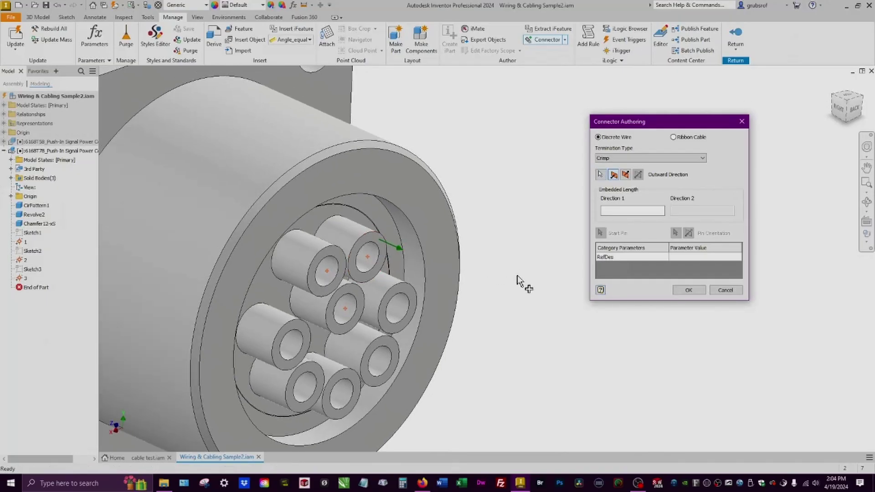
shift+middle_drag(518, 275, 568, 287)
click(691, 290)
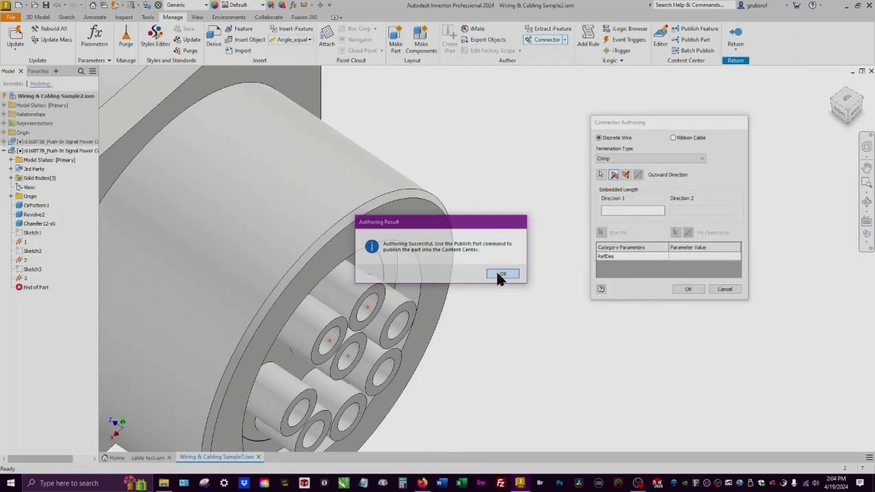
click(497, 273)
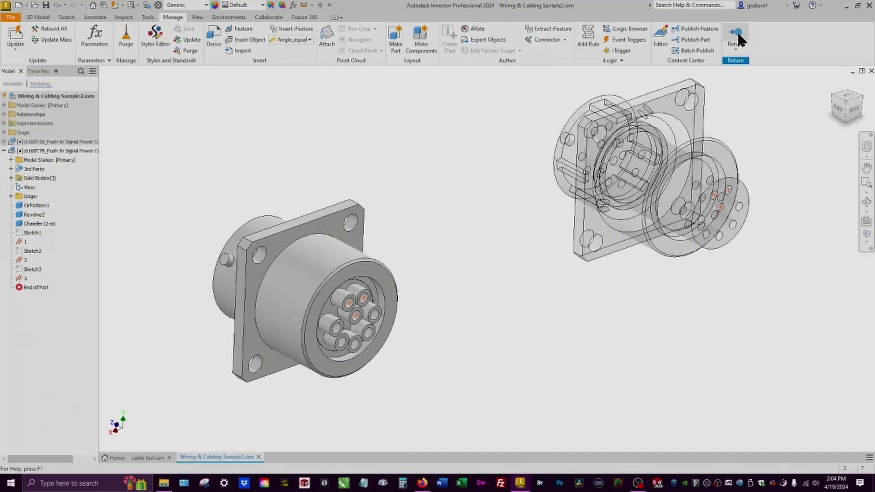
- Return from the part to the top-level assembly and save the assembly together with its modified connector parts
click(738, 35)
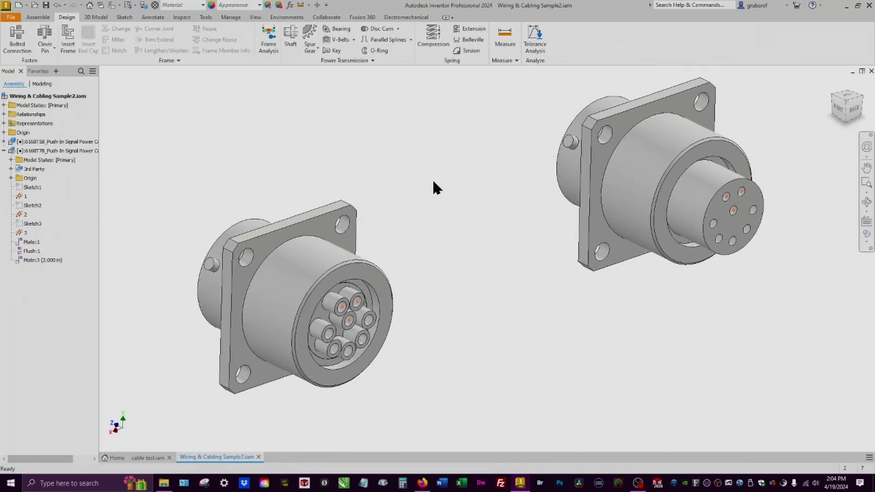
key(ctrl+s)
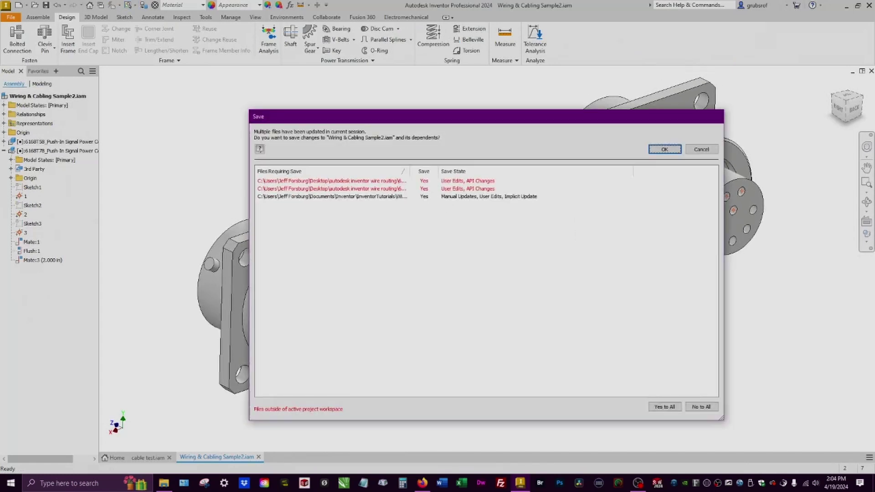
click(663, 149)
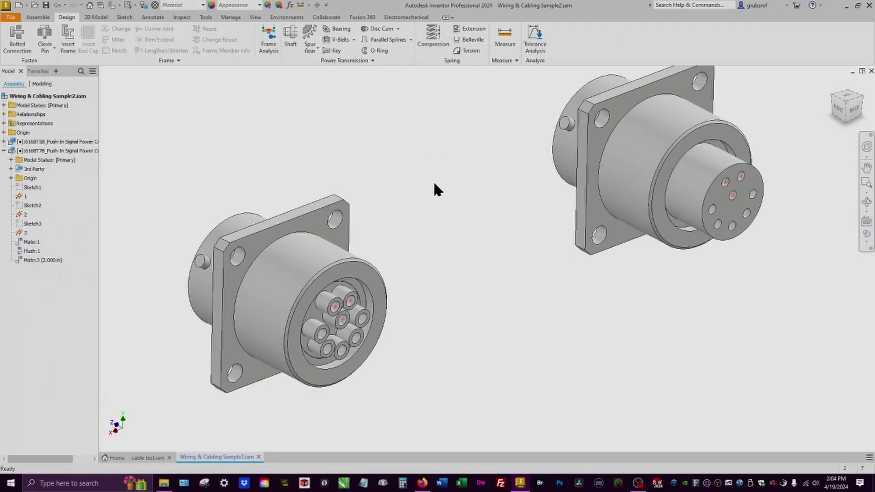
click(3, 151)
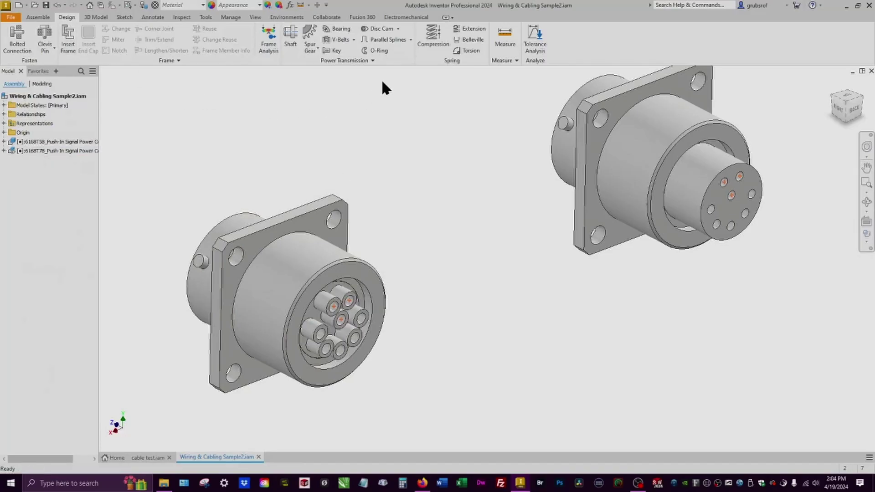
- Create a cable and harness assembly within the connector assembly, keeping the proposed file name and location
click(287, 15)
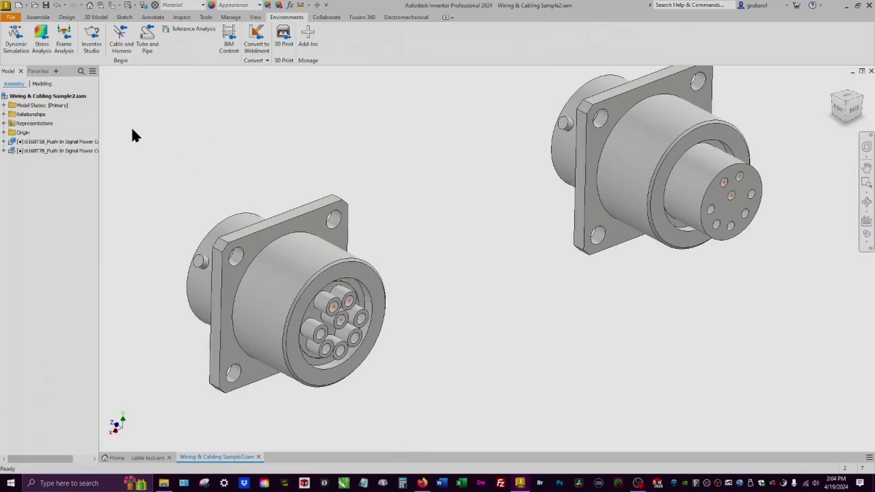
click(120, 36)
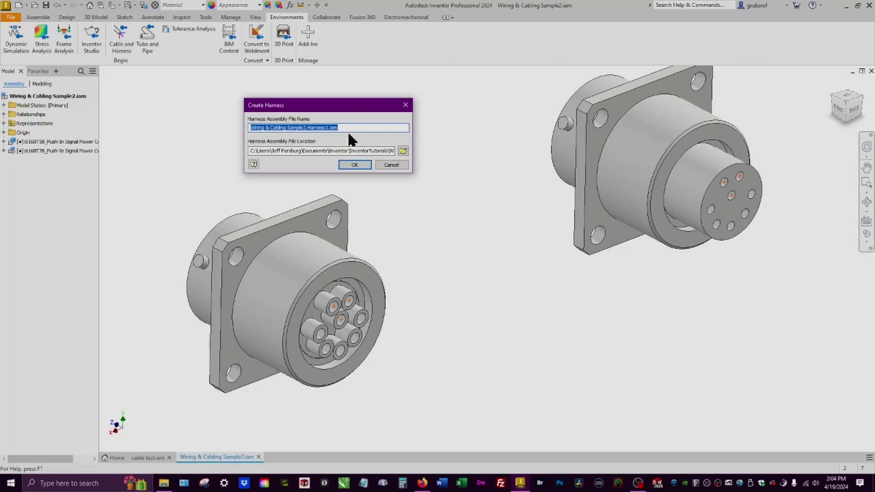
click(351, 163)
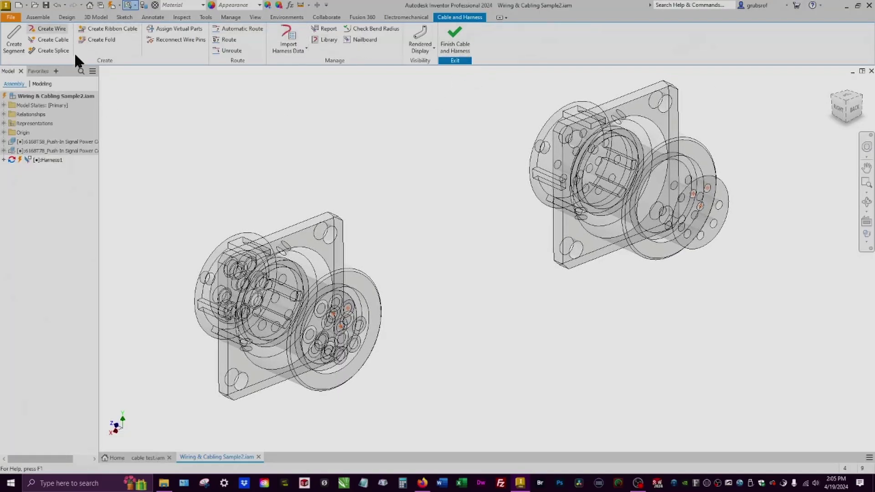
- Create a Belden 9916-GRN wire from the insert connector's upper-left pin to the socket connector's upper-right pin
click(52, 29)
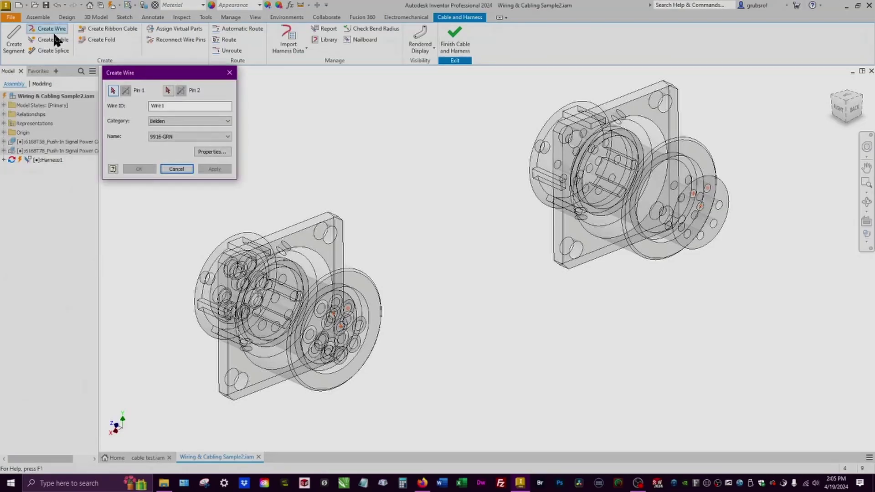
drag(205, 77, 437, 96)
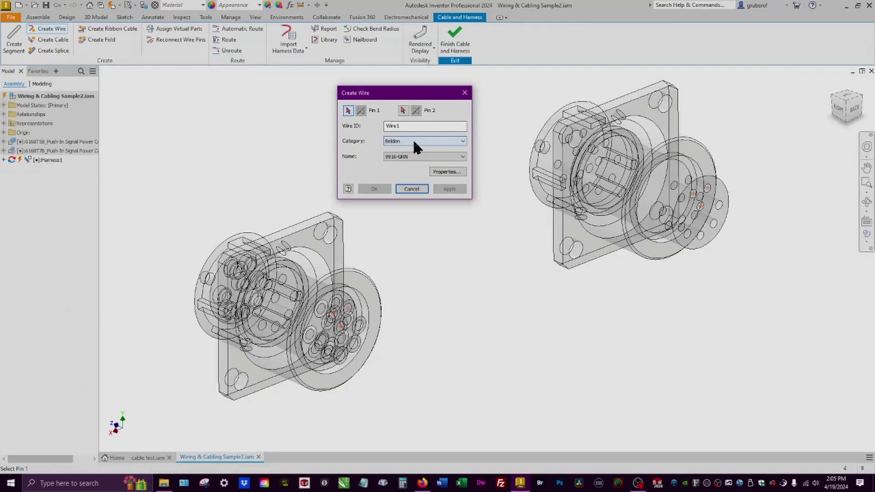
click(413, 142)
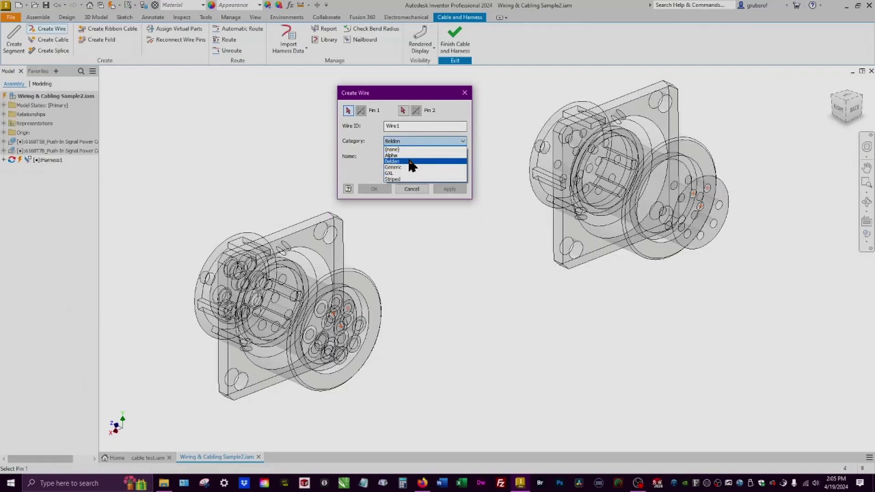
click(410, 162)
click(348, 111)
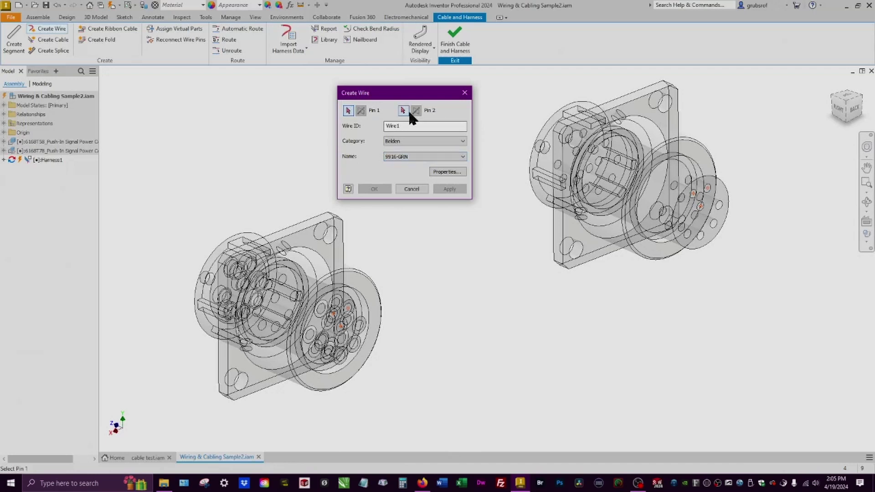
click(426, 155)
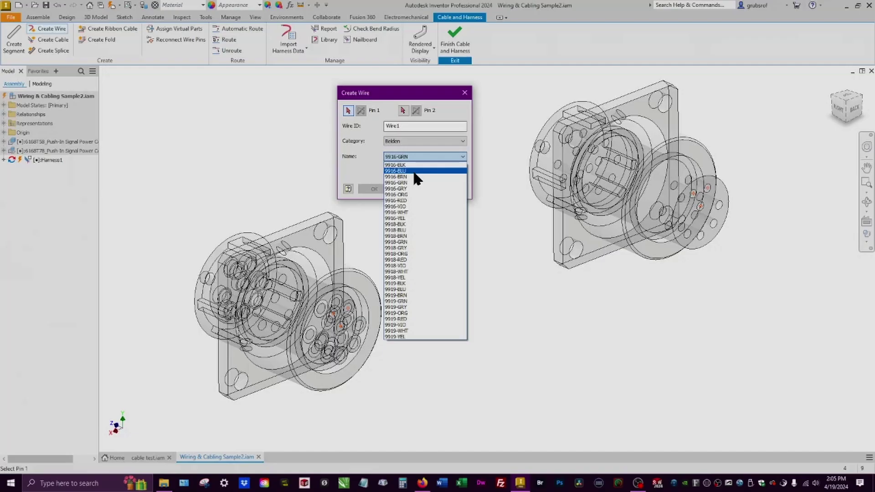
click(414, 182)
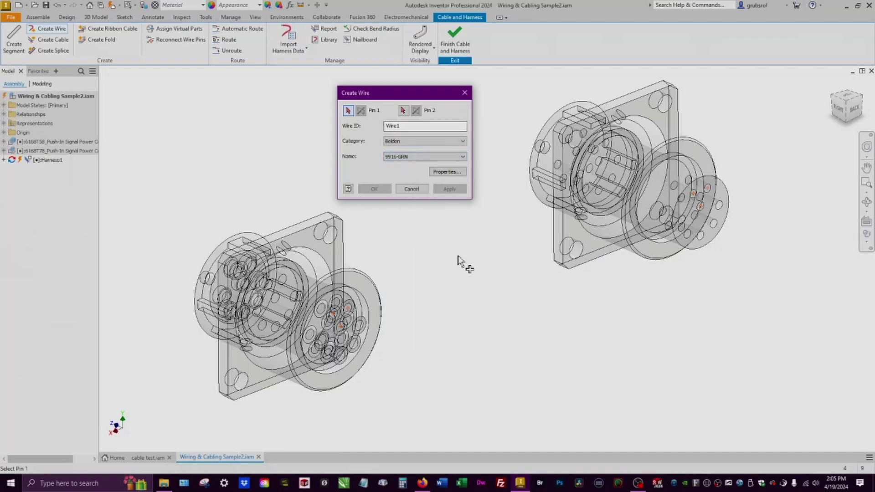
click(693, 196)
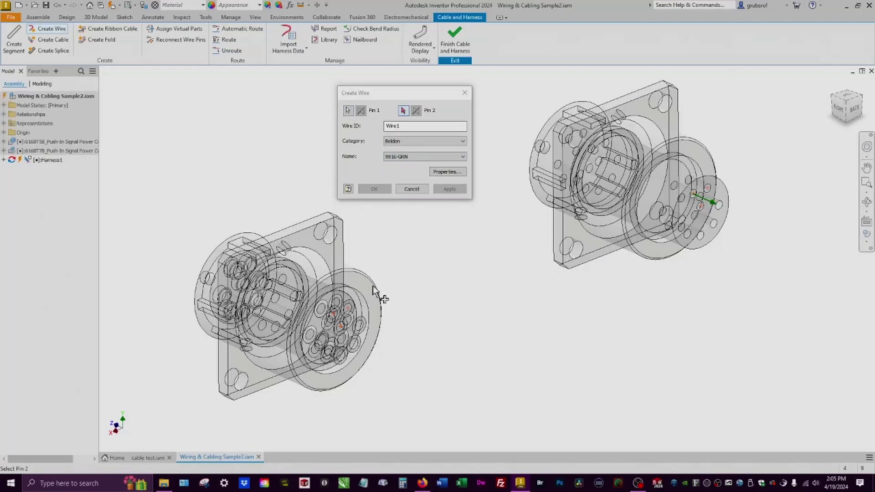
click(349, 310)
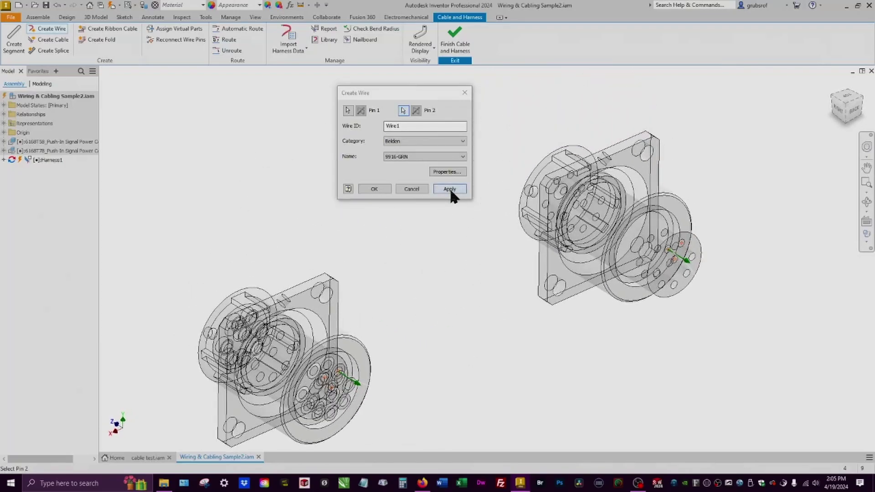
click(451, 190)
click(449, 189)
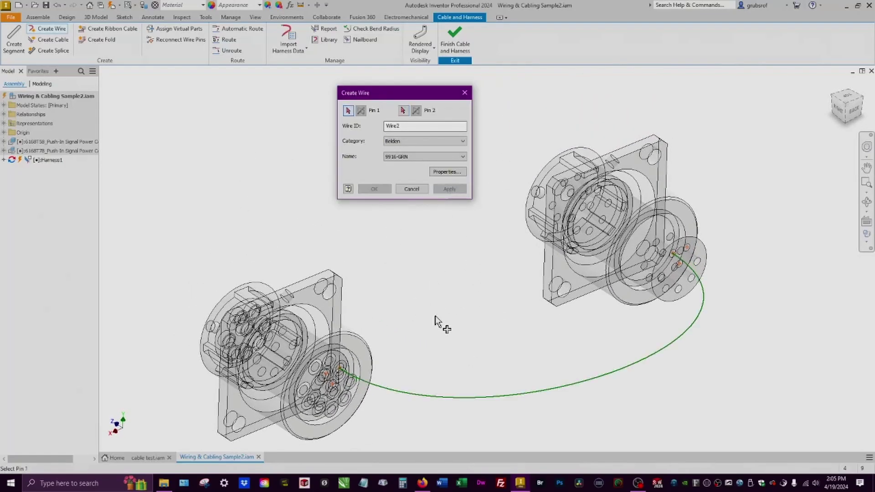
- Create a Belden 9916-RED wire from the socket connector's upper-left pin to the insert connector's upper-right pin
shift+middle_drag(426, 327, 701, 319)
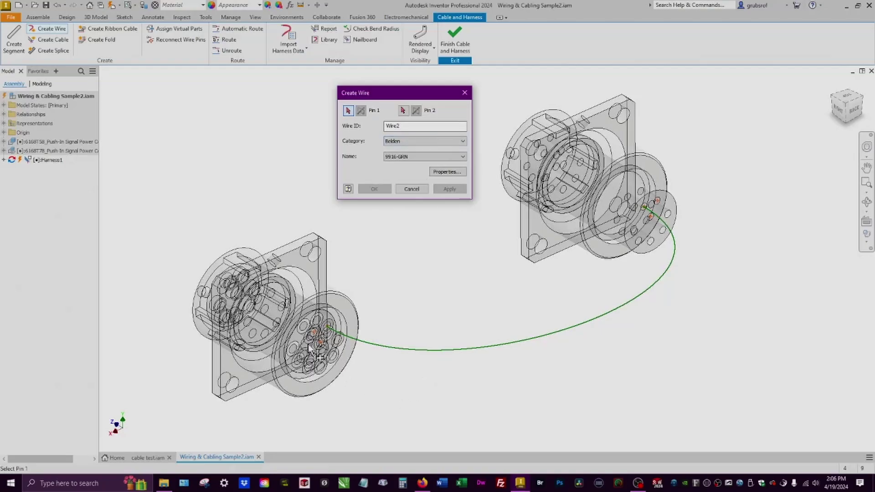
click(314, 332)
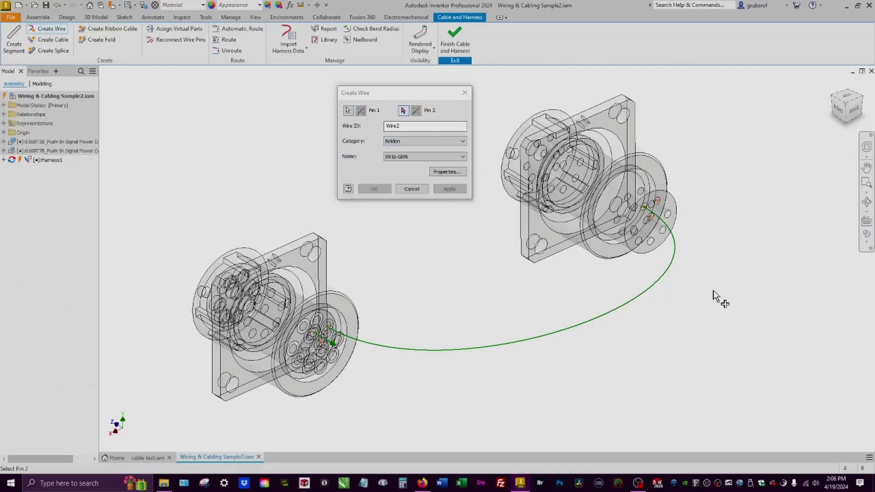
click(660, 206)
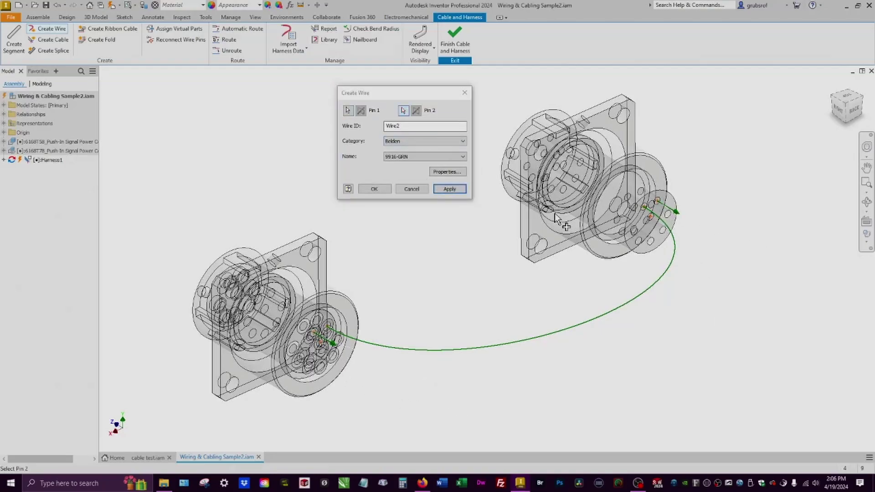
click(407, 156)
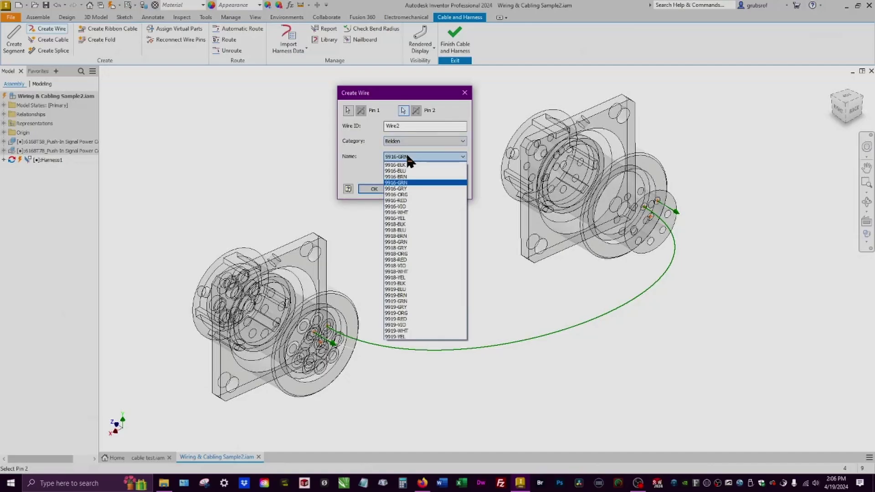
click(407, 200)
click(452, 190)
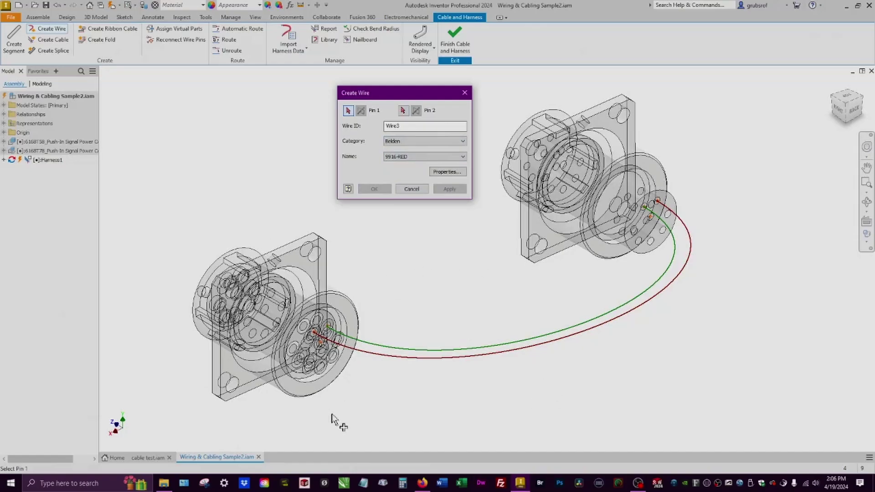
- Create a Belden 9916-BLK wire from the socket connector's middle pin to the insert connector's middle pin
click(319, 346)
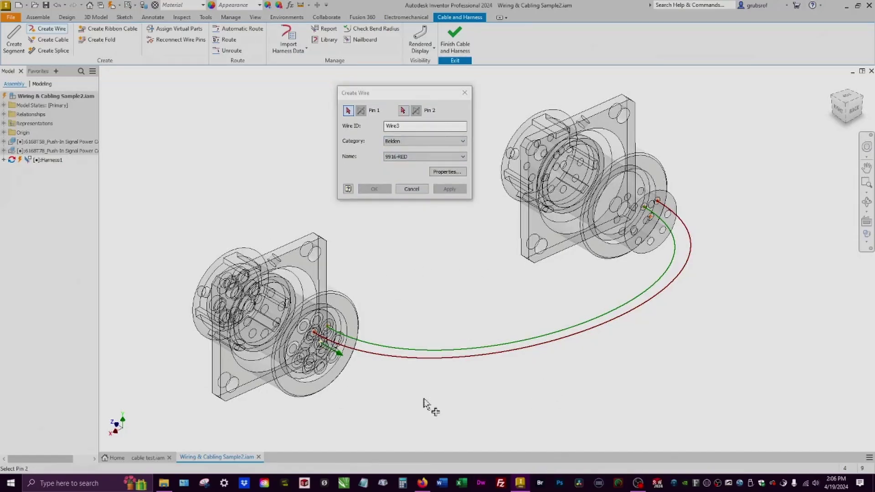
click(653, 218)
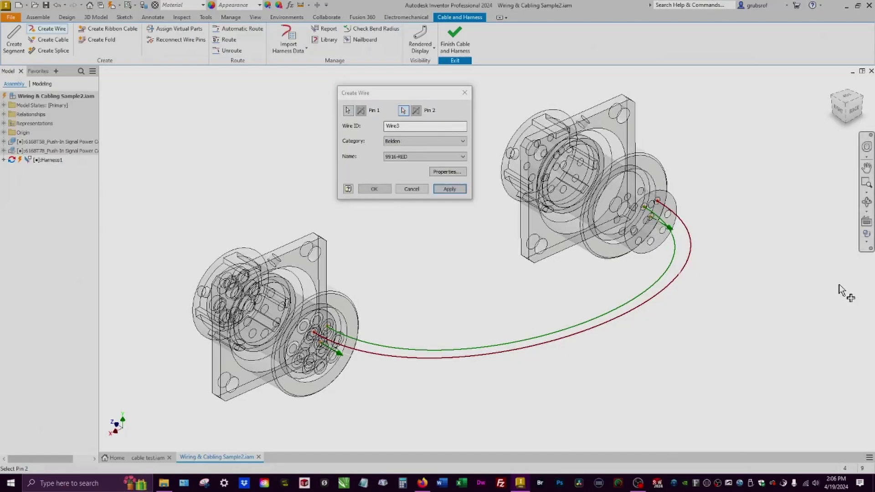
click(409, 140)
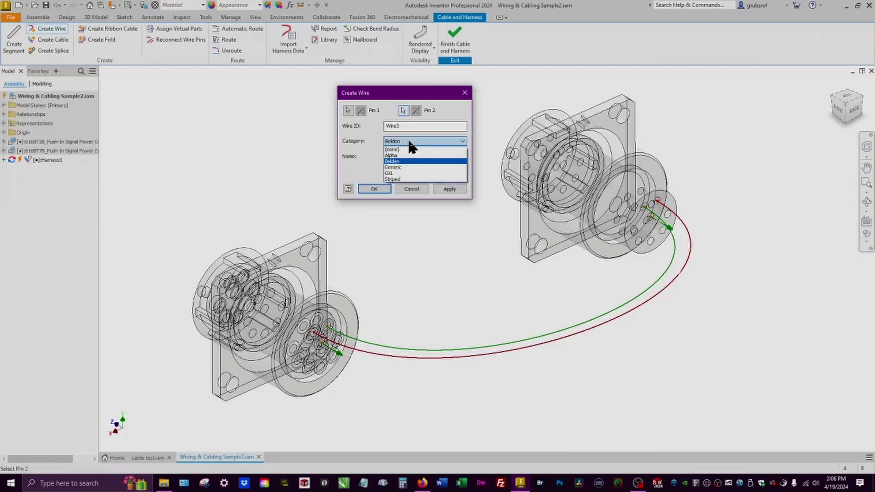
click(386, 147)
click(407, 155)
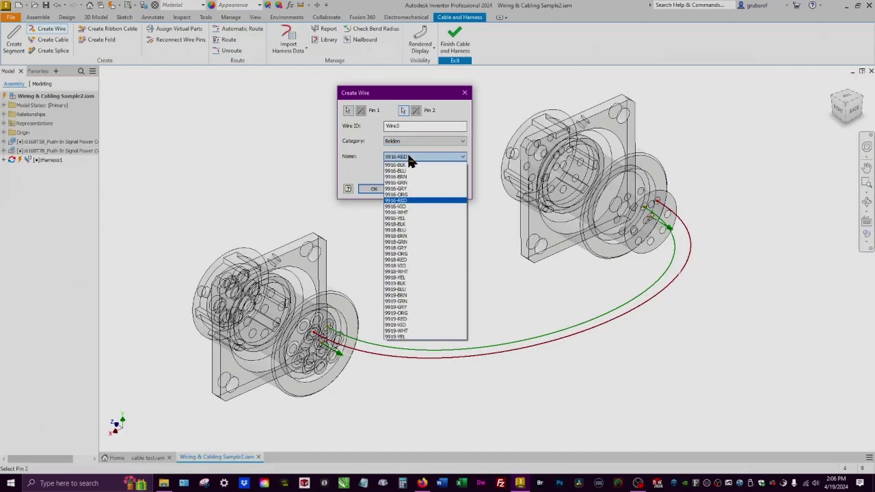
click(413, 165)
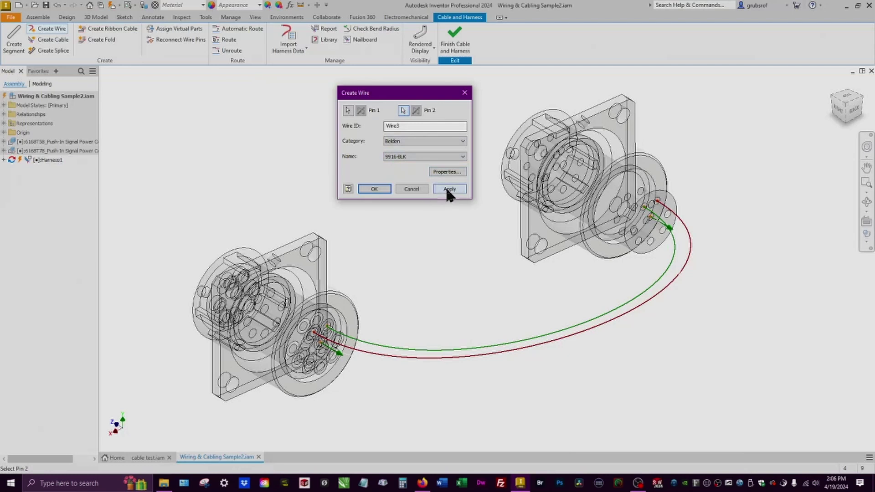
click(447, 190)
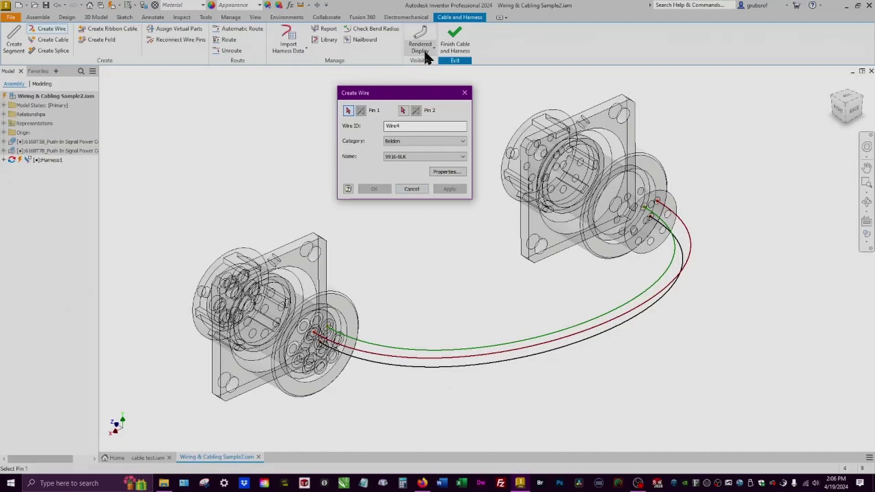
- Show all wires in Rendered Display, end wire creation and finish the cable and harness editing
click(423, 32)
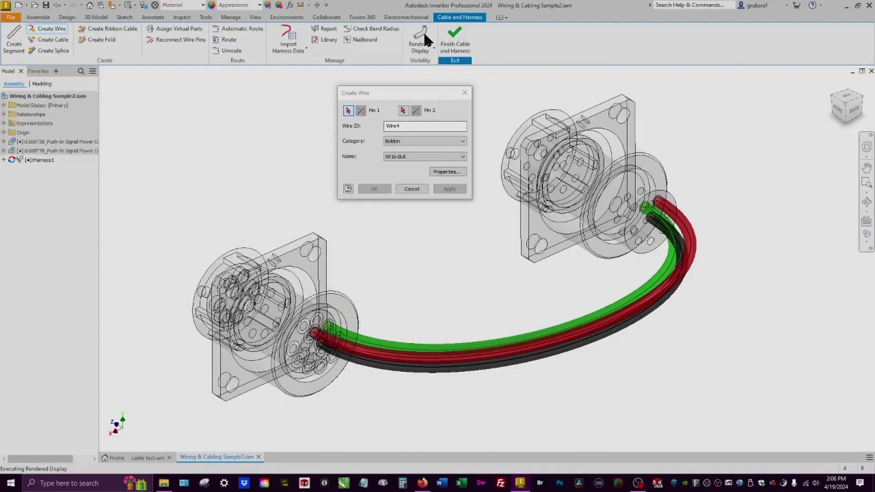
click(432, 46)
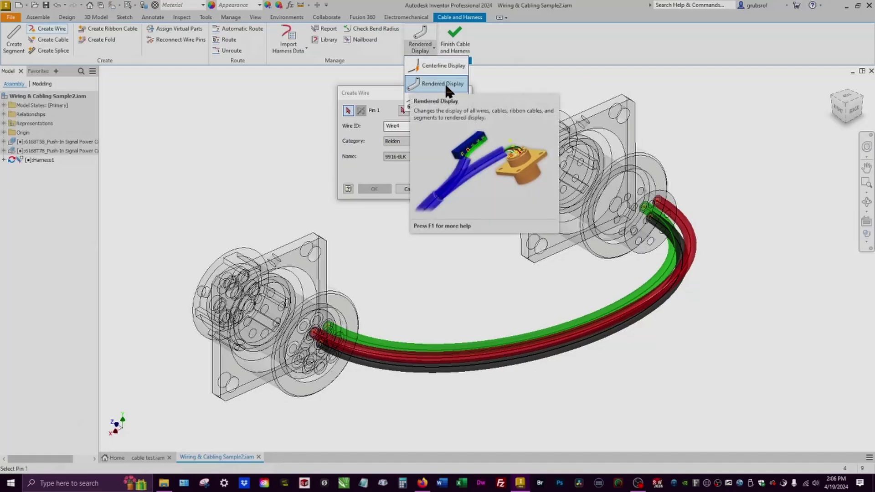
click(444, 83)
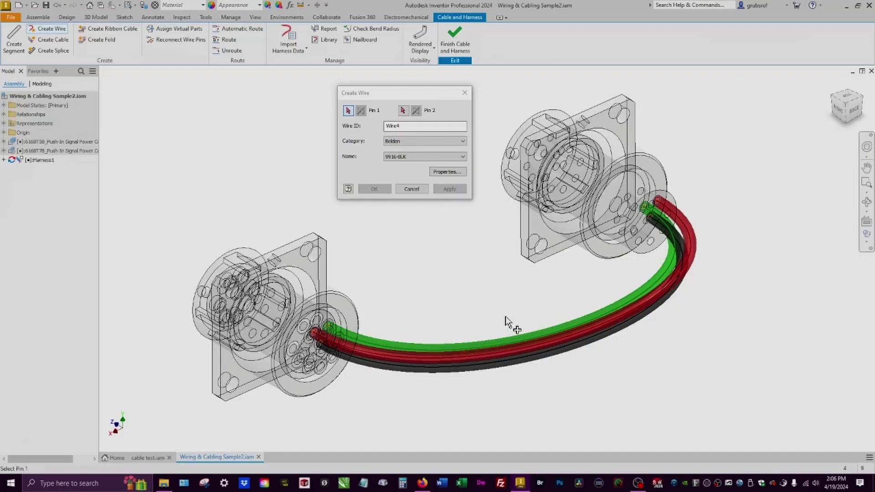
click(411, 188)
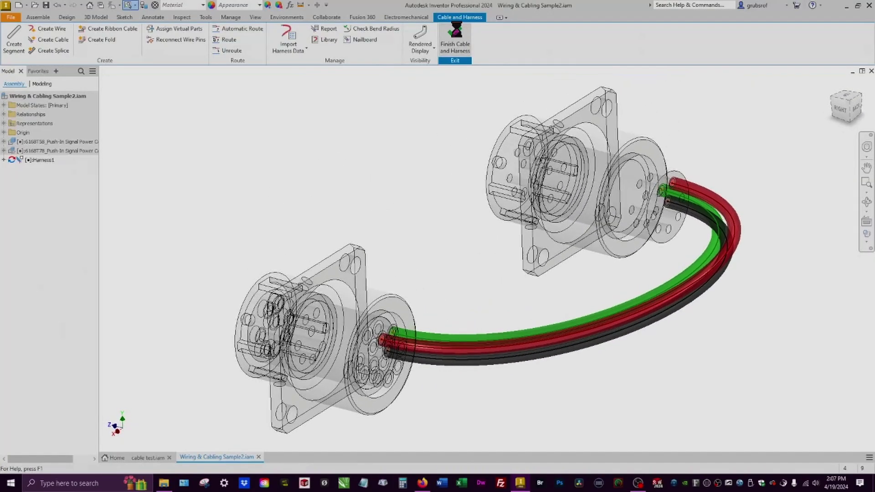
click(455, 40)
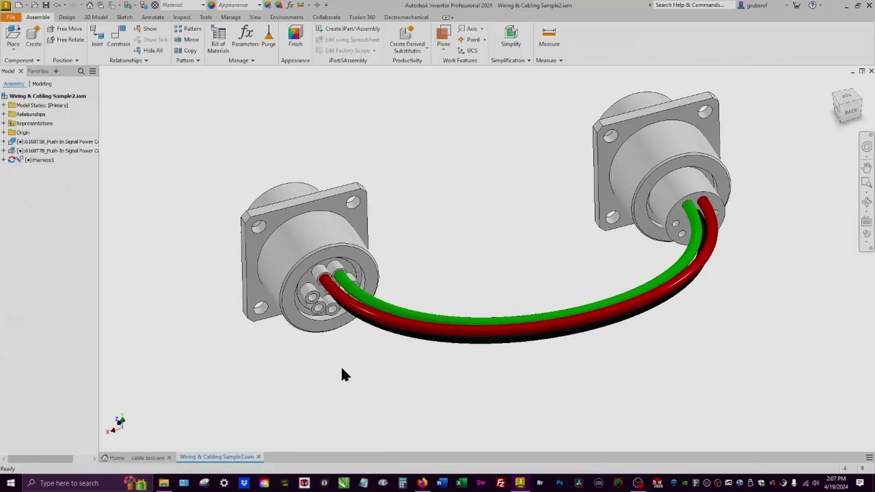
- Open the harness for editing and start a segment with a 1.5 in offset distance from the socket connector's front ring face
click(44, 161)
double_click(40, 161)
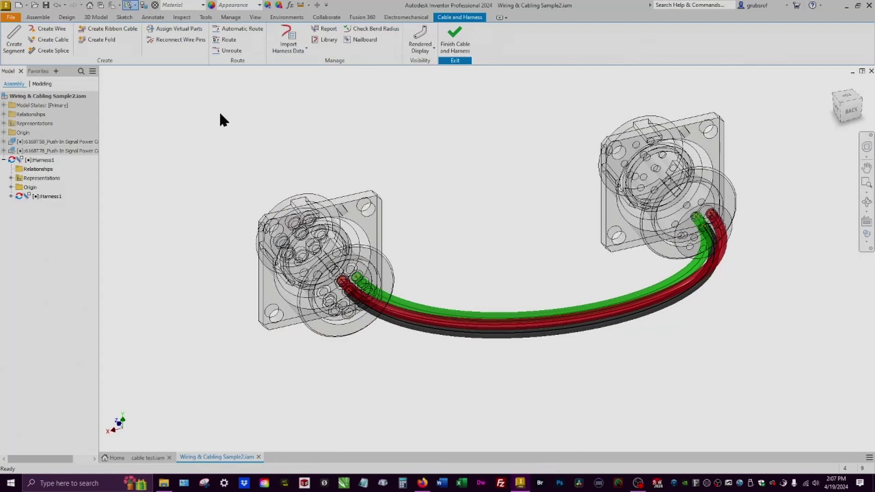
click(14, 34)
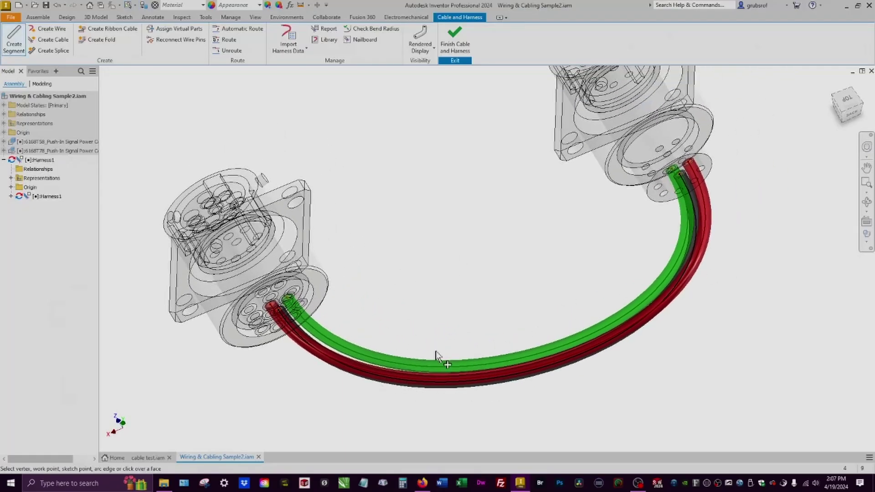
right_click(321, 288)
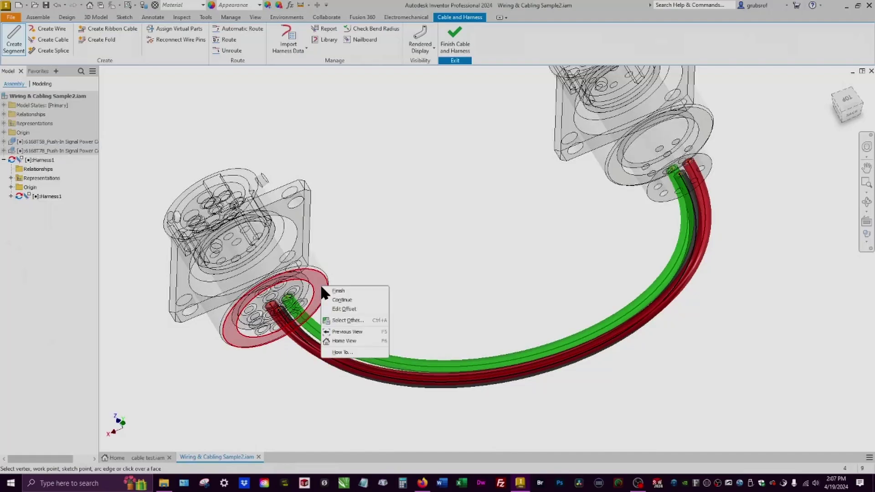
click(342, 310)
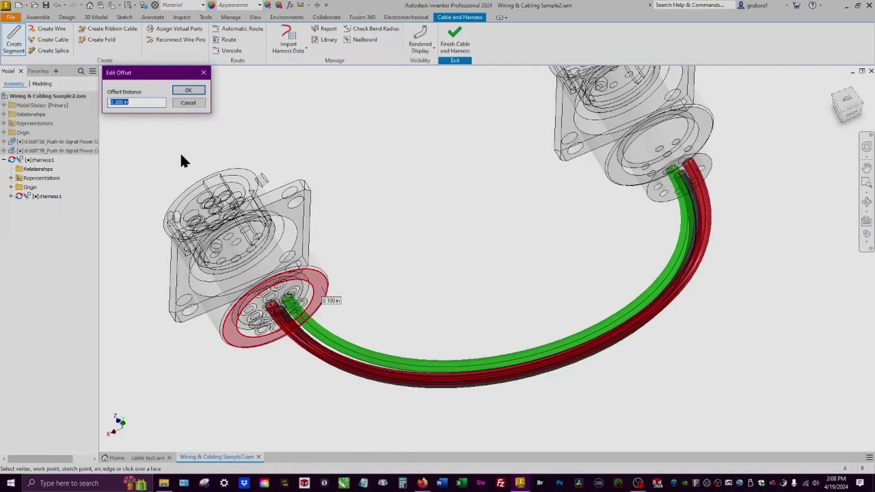
text(1.5)
key(Return)
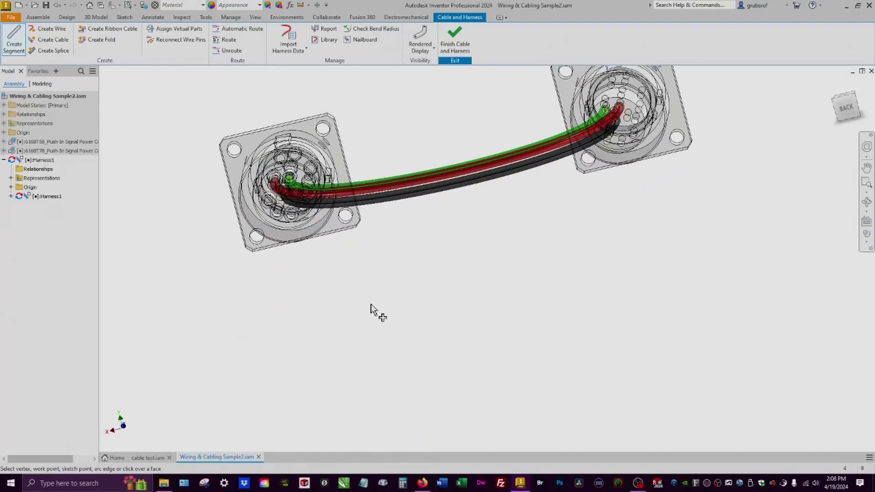
- Place the segment's start point off the socket connector's front ring face and its end point off the insert connector's ring face
shift+middle_drag(371, 305, 308, 166)
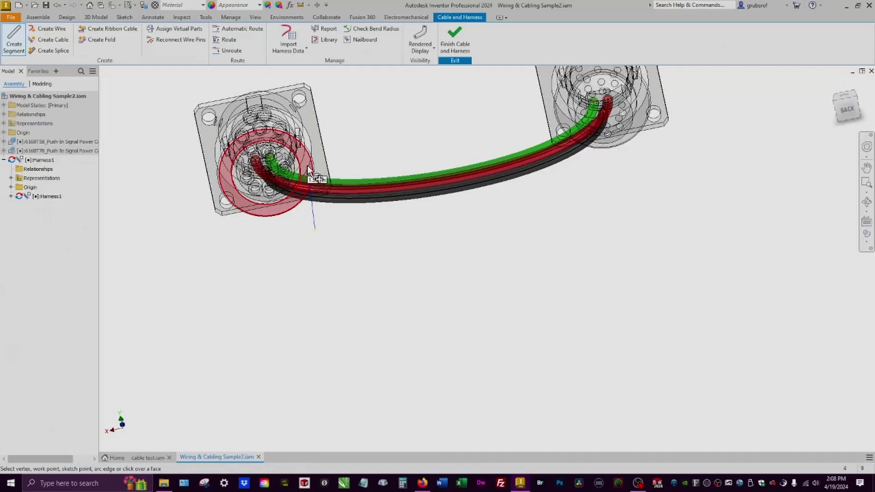
shift+middle_drag(307, 165, 426, 242)
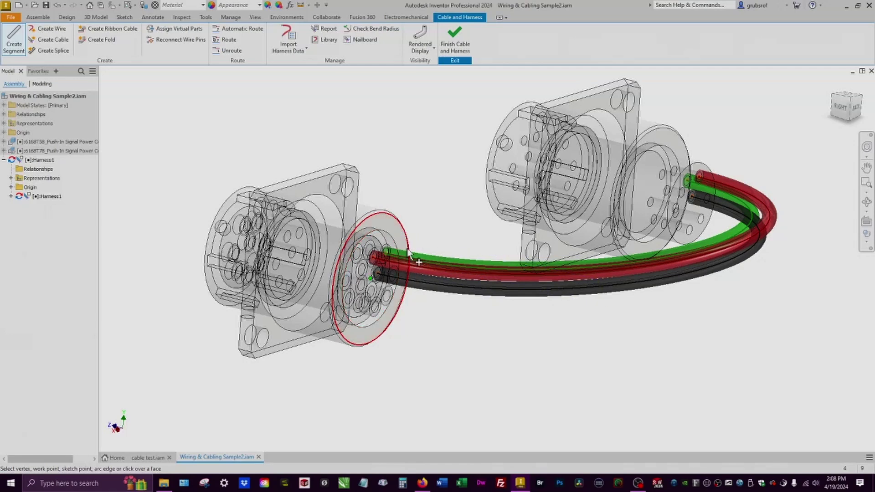
shift+middle_drag(407, 249, 373, 224)
click(372, 219)
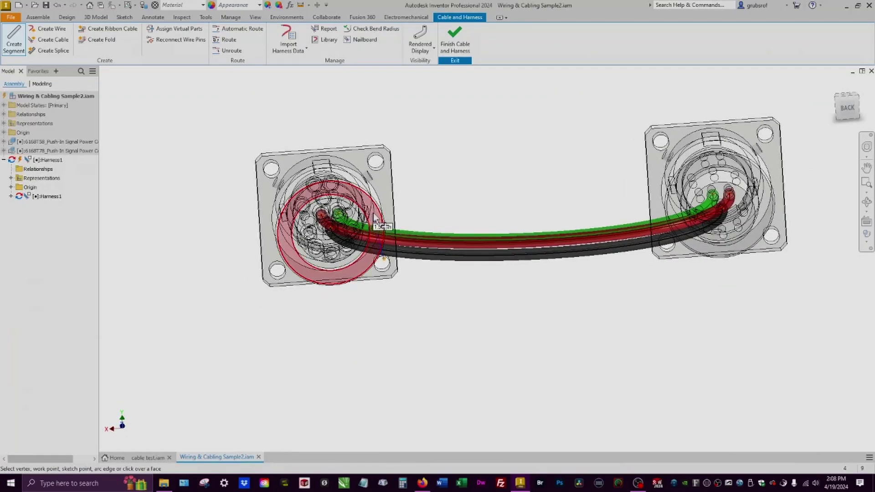
shift+middle_drag(598, 290, 542, 193)
click(596, 171)
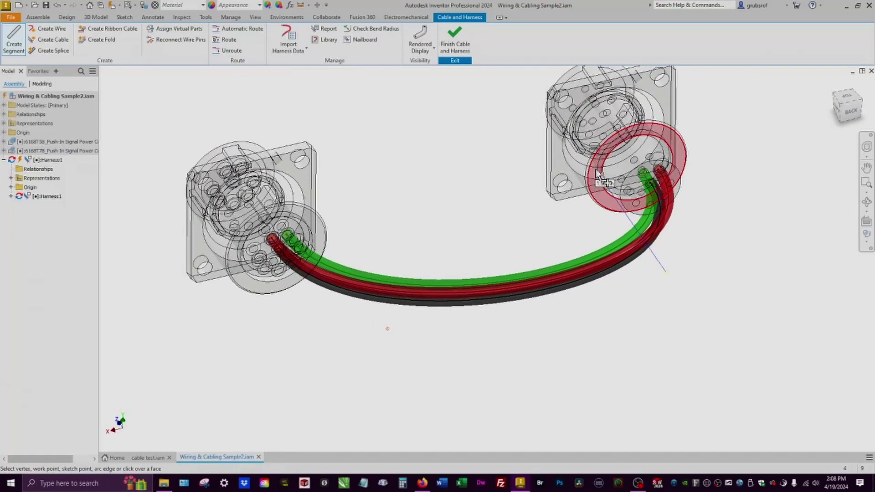
click(596, 173)
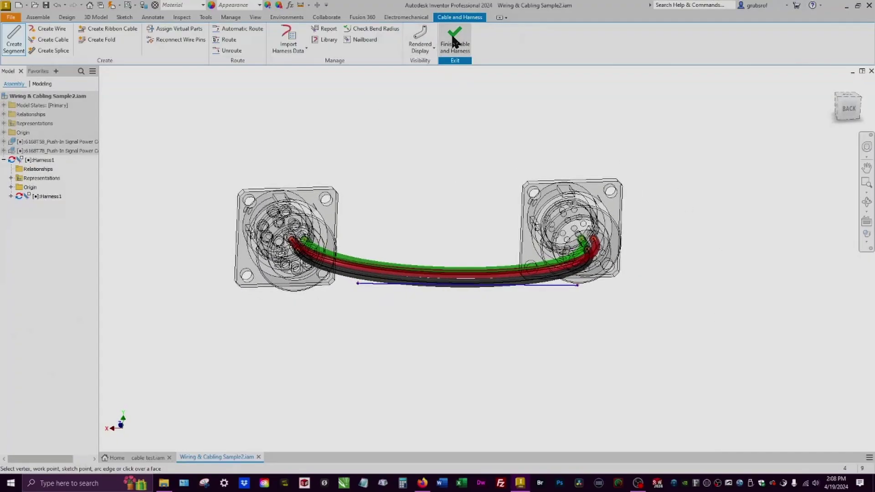
- Complete the segment between the two points and finish the cable and harness editing
right_click(209, 136)
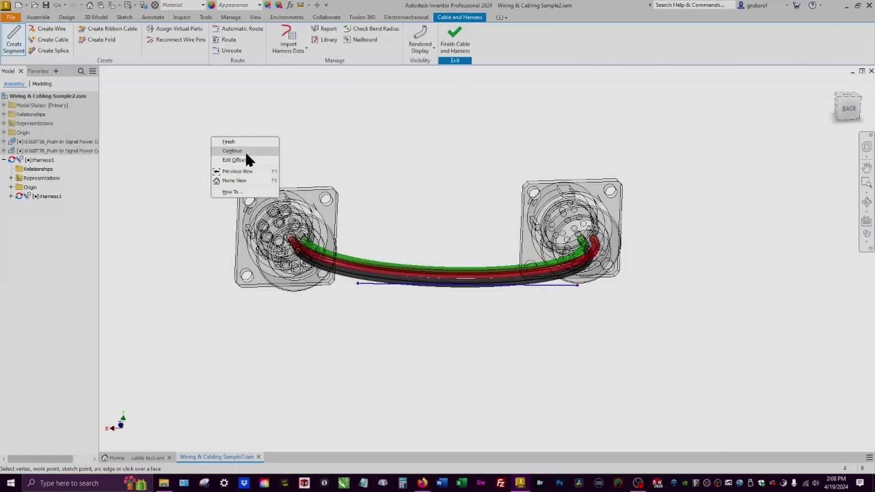
click(232, 151)
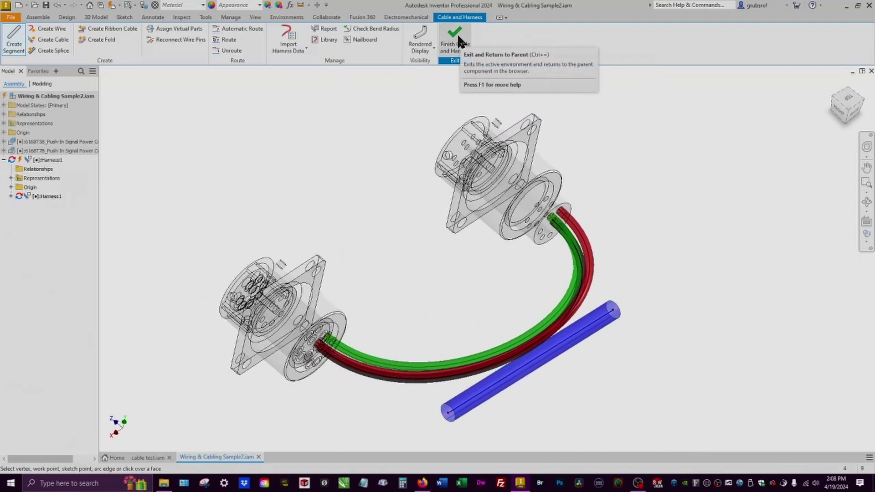
click(455, 37)
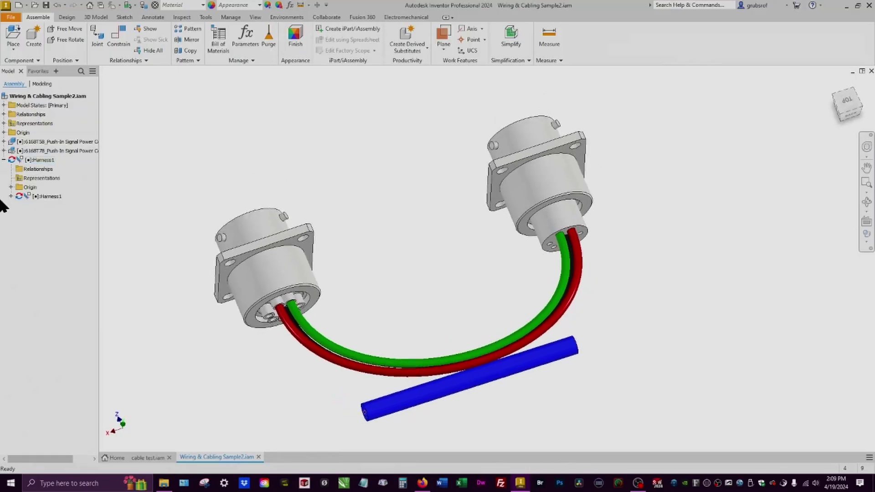
- Reopen the harness for editing and select the green, red and black wires for the Route command
double_click(34, 160)
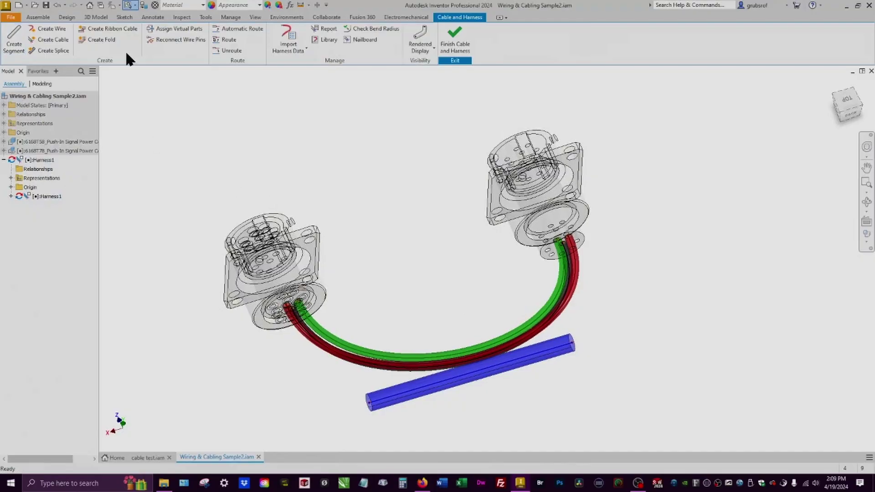
click(229, 39)
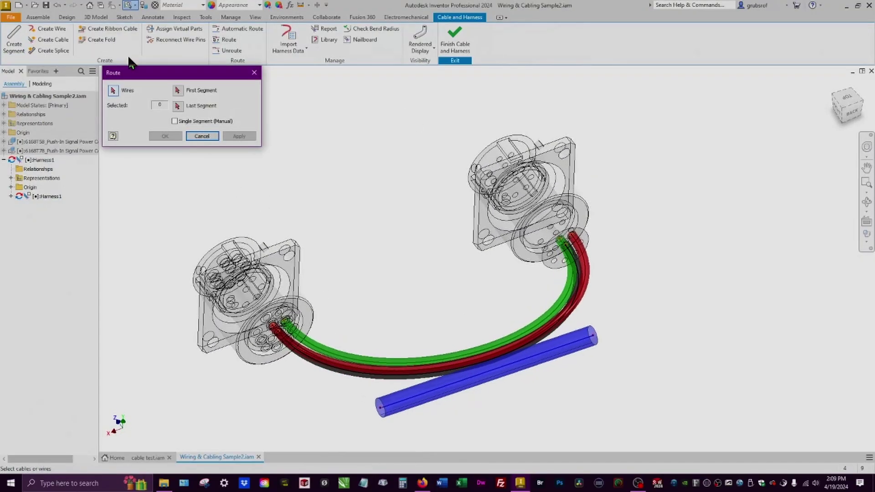
shift+middle_drag(334, 272, 420, 341)
click(417, 354)
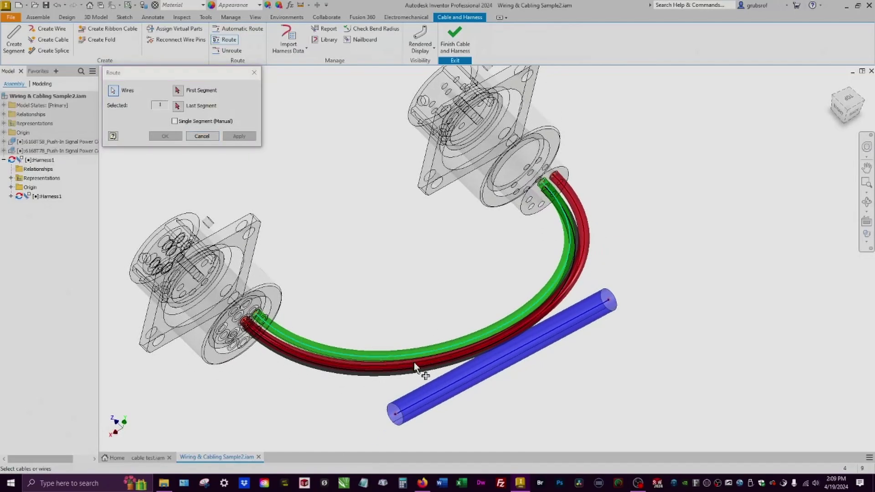
click(413, 362)
click(403, 371)
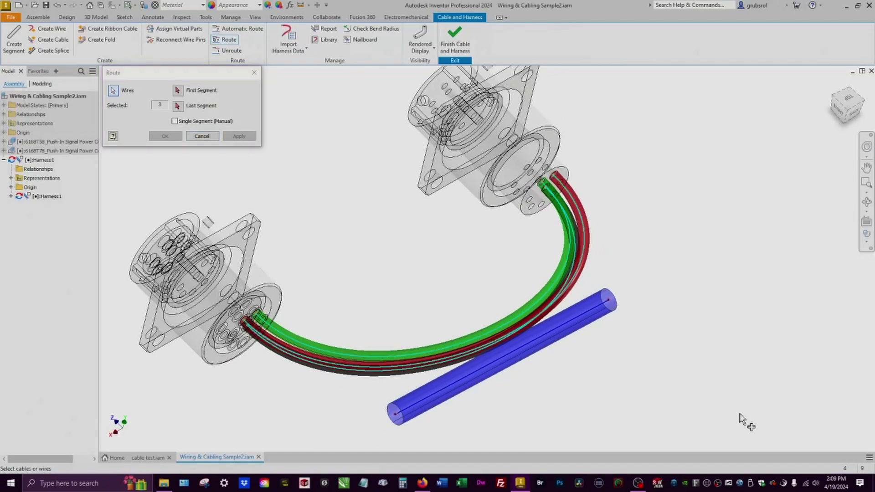
shift+middle_drag(740, 414, 176, 64)
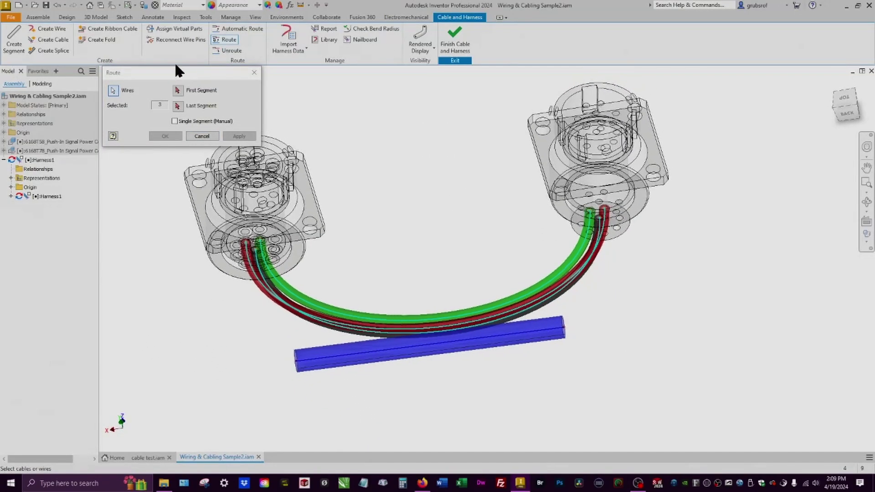
- Route the three selected wires through the blue segment with Single Segment (Manual) and end the Route command
click(178, 91)
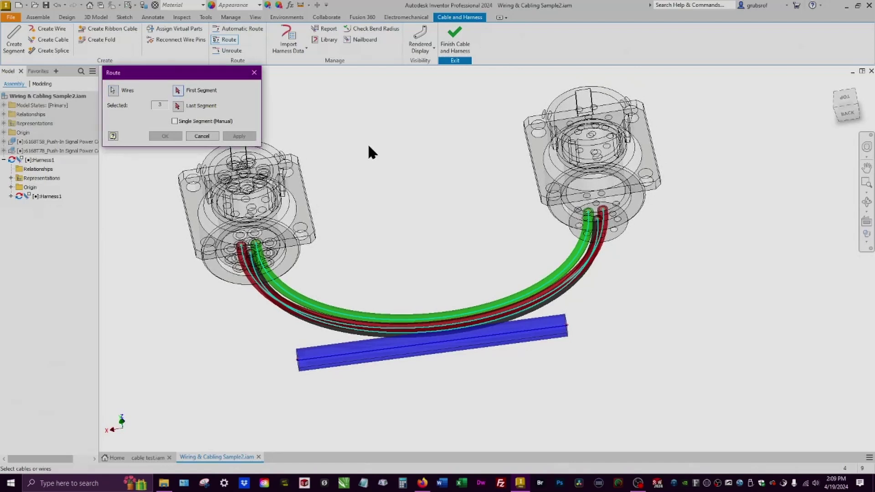
click(491, 337)
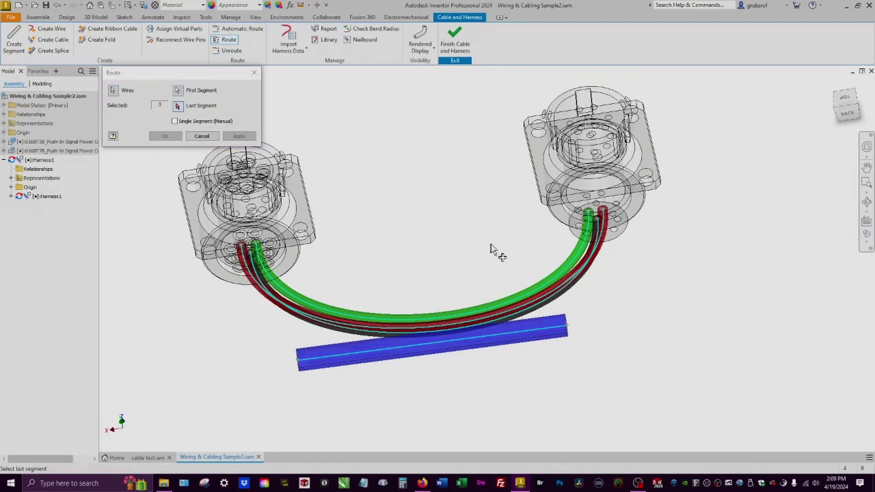
click(175, 120)
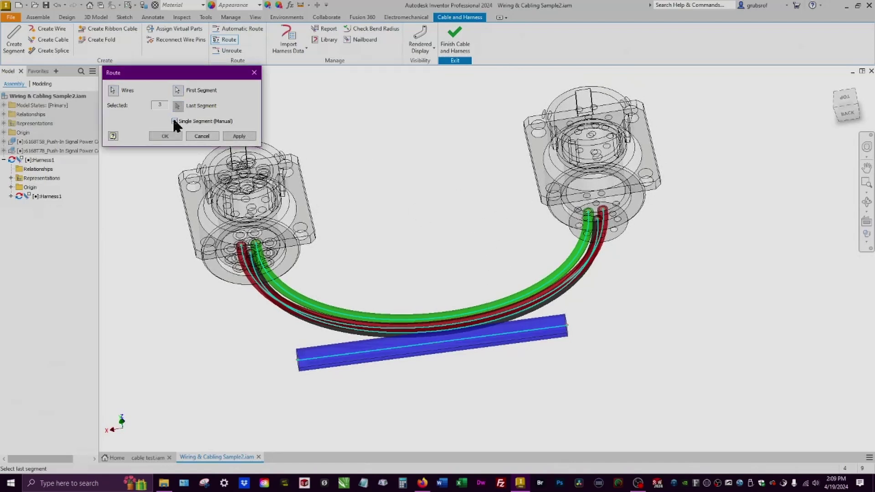
click(242, 137)
shift+middle_drag(466, 177, 579, 360)
shift+middle_drag(458, 334, 198, 128)
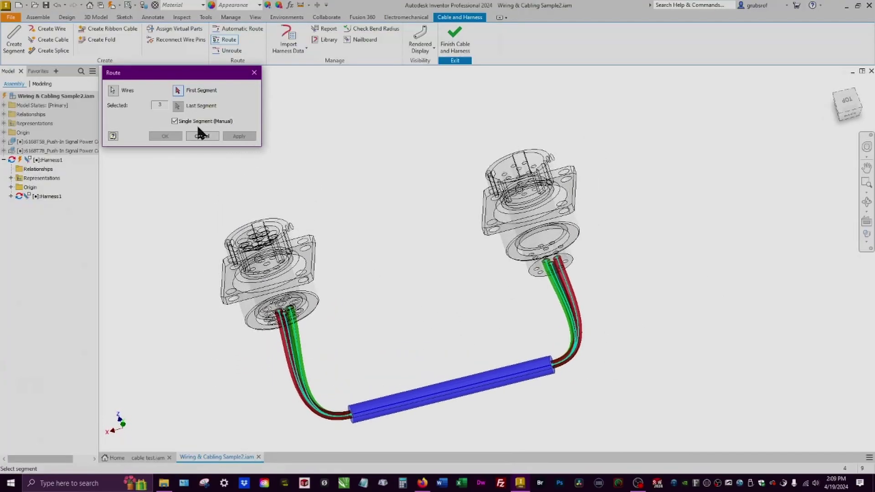
right_click(351, 414)
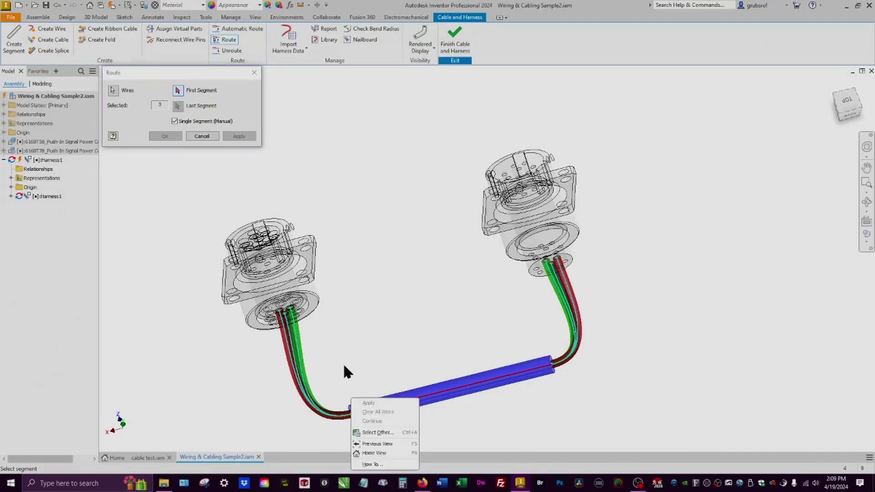
key(Escape)
click(214, 136)
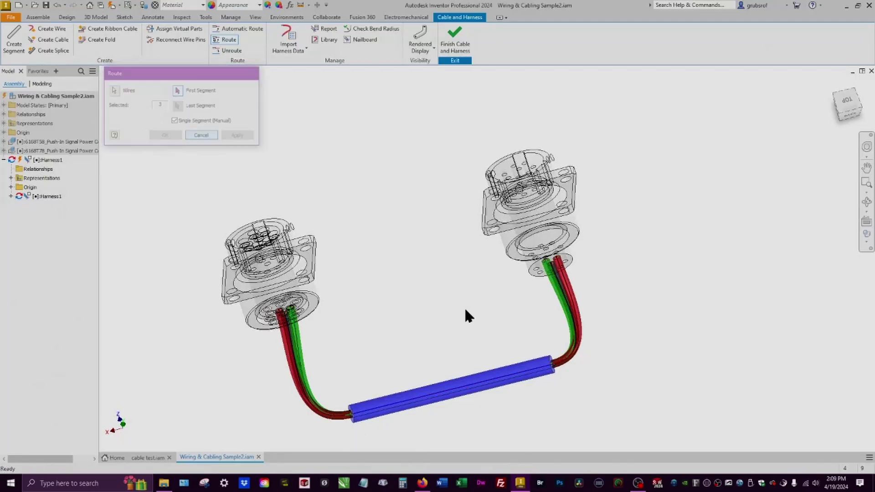
- Use 3D Move/Rotate to shift the segment point near the socket connector along Z toward the connectors and along X toward the other segment point
right_click(352, 418)
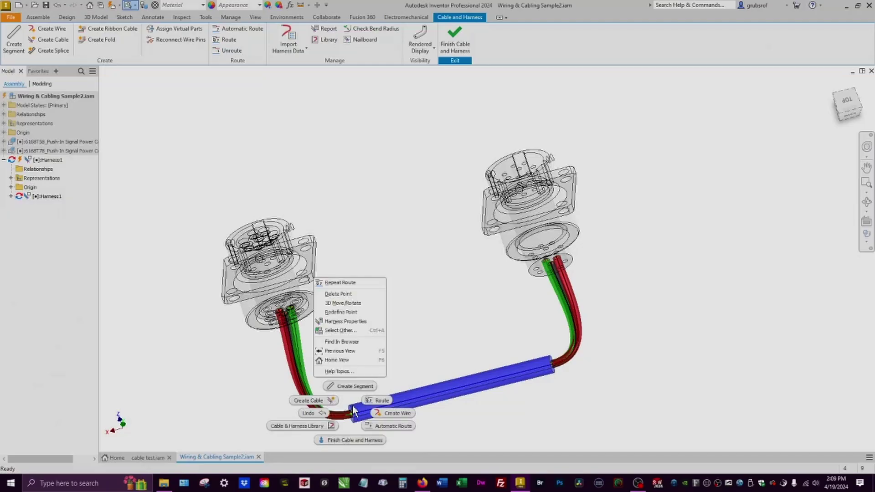
click(354, 306)
shift+middle_drag(444, 318, 389, 359)
drag(350, 359, 358, 292)
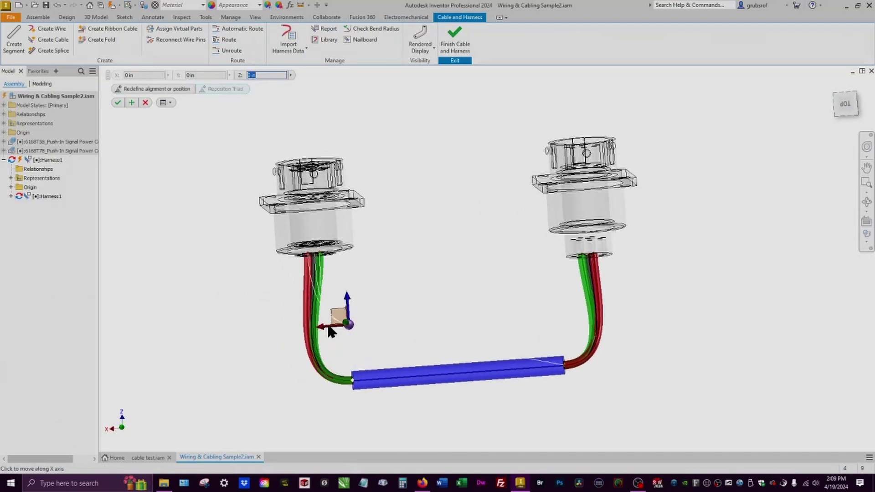
drag(328, 326, 349, 324)
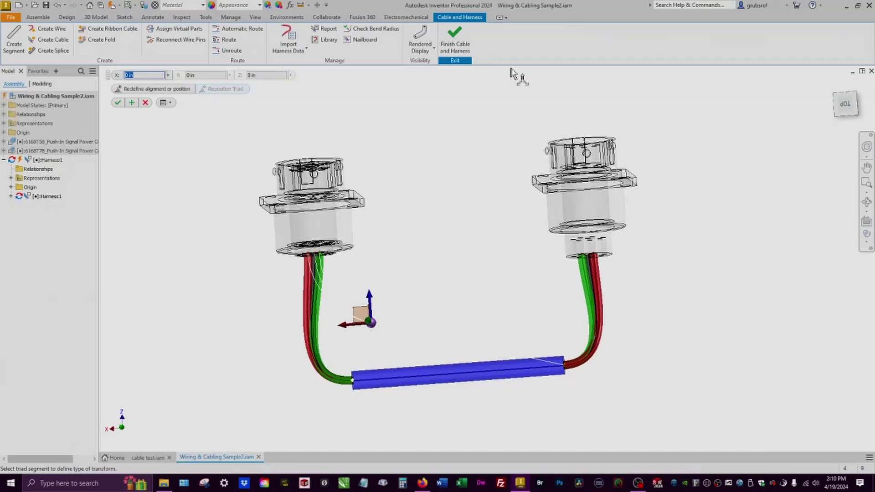
shift+middle_drag(439, 335, 457, 284)
right_click(457, 284)
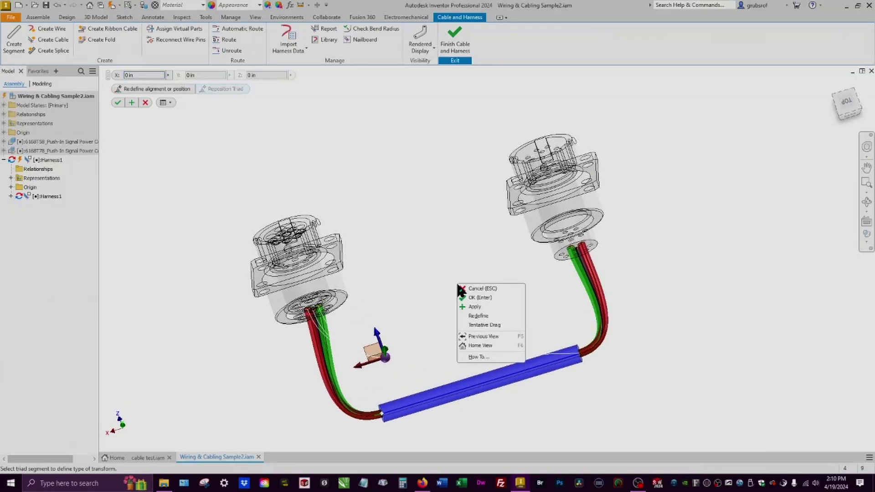
click(480, 297)
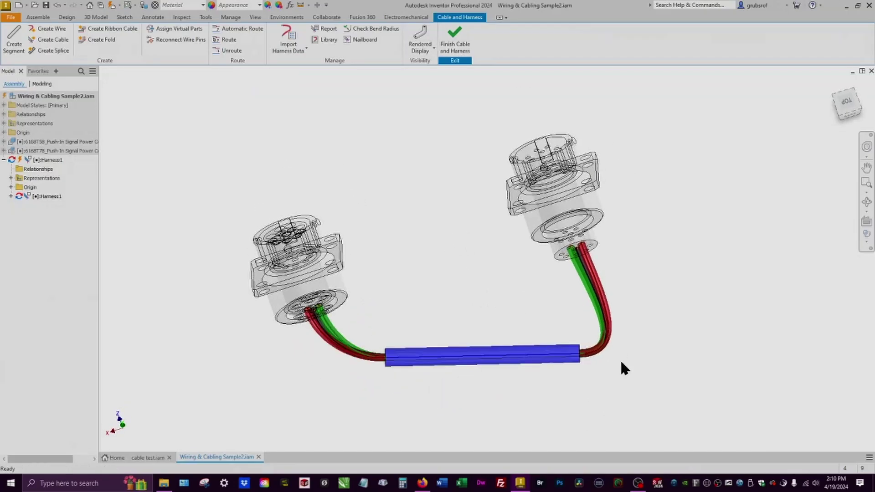
- Use 3D Move/Rotate to shift the segment point near the insert connector along Z and inward along X, leveling the segment between the connectors
shift+middle_drag(604, 377, 583, 361)
right_click(579, 363)
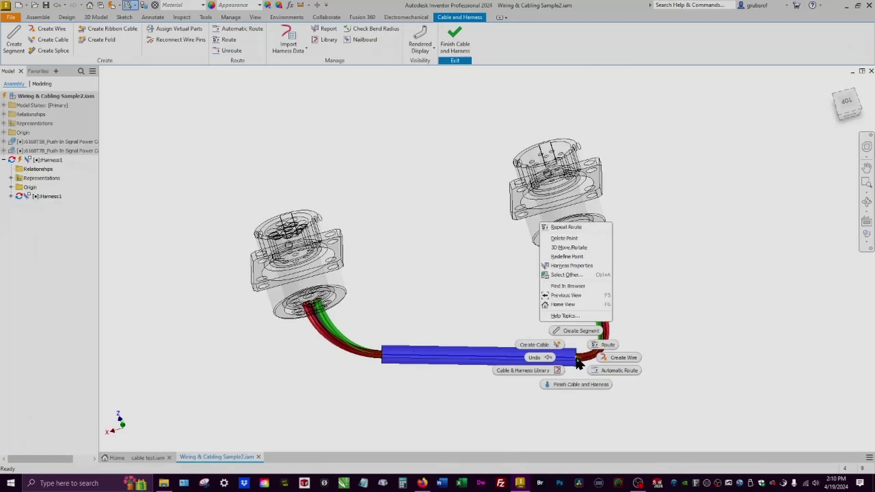
click(569, 247)
shift+middle_drag(592, 347, 633, 407)
drag(547, 350, 528, 281)
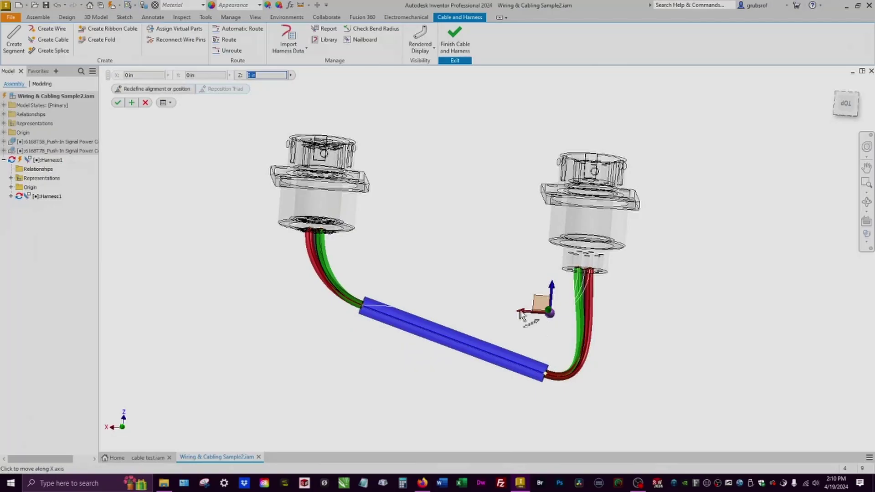
drag(519, 311, 491, 312)
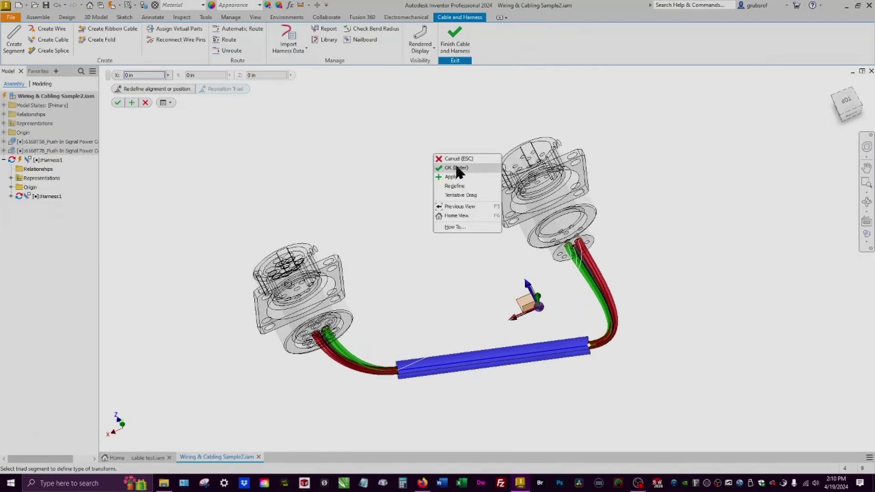
click(455, 167)
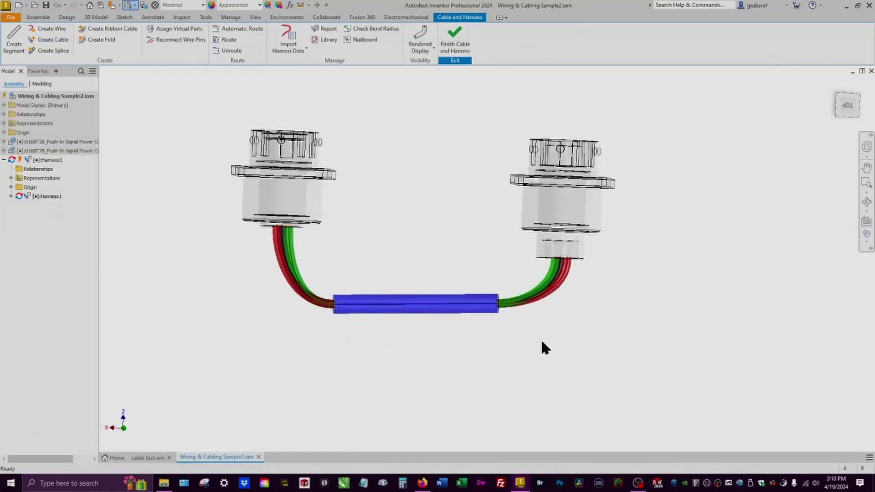
key(F5)
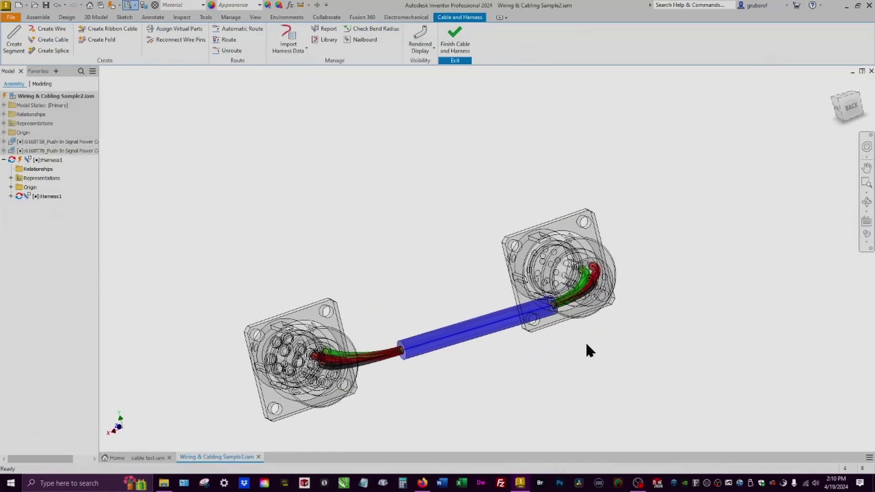
key(shift+F5)
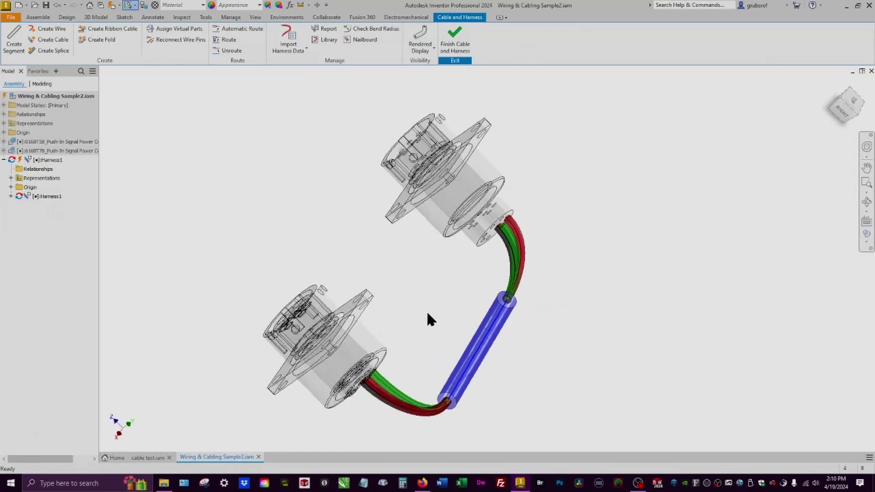
- Finish editing the cable and harness and return to the top-level assembly
key(F6)
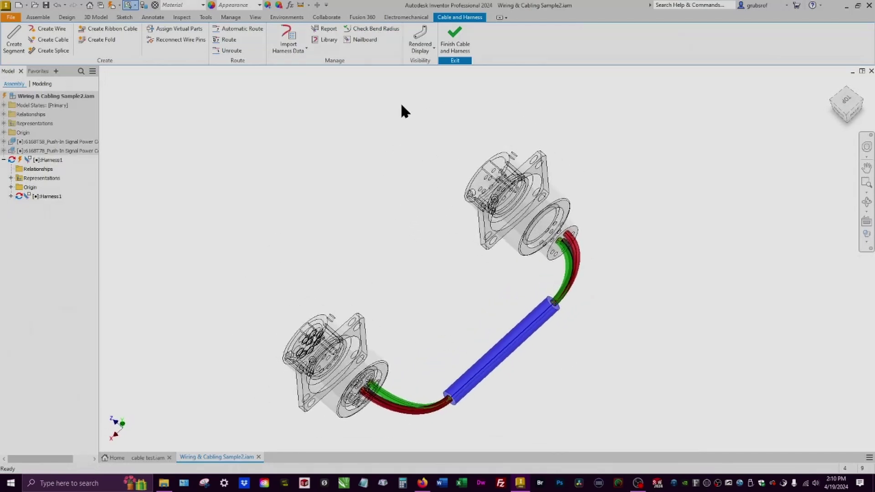
click(458, 35)
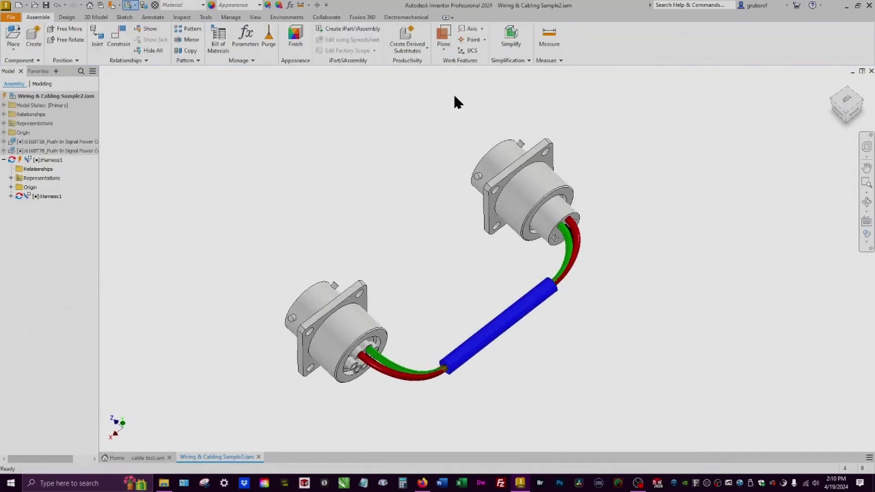
- Examine the routed green, red and black wires and the blue segment between the two connectors from several angles
key(F5)
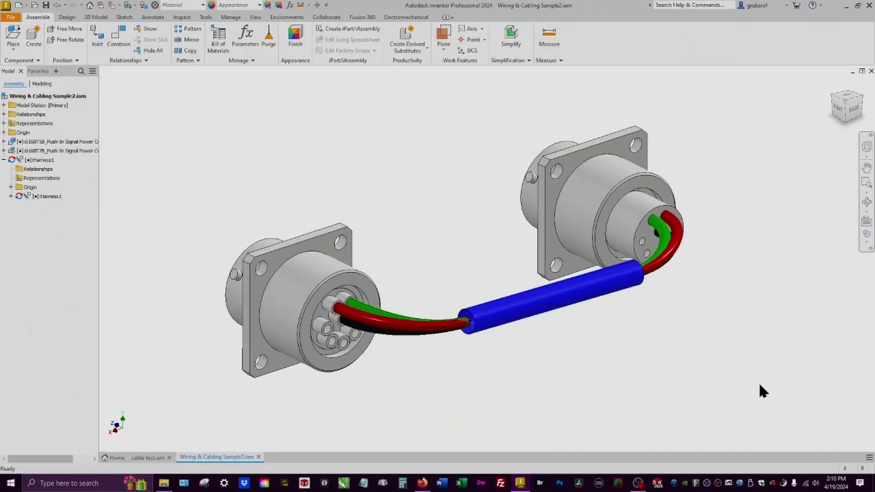
key(F5)
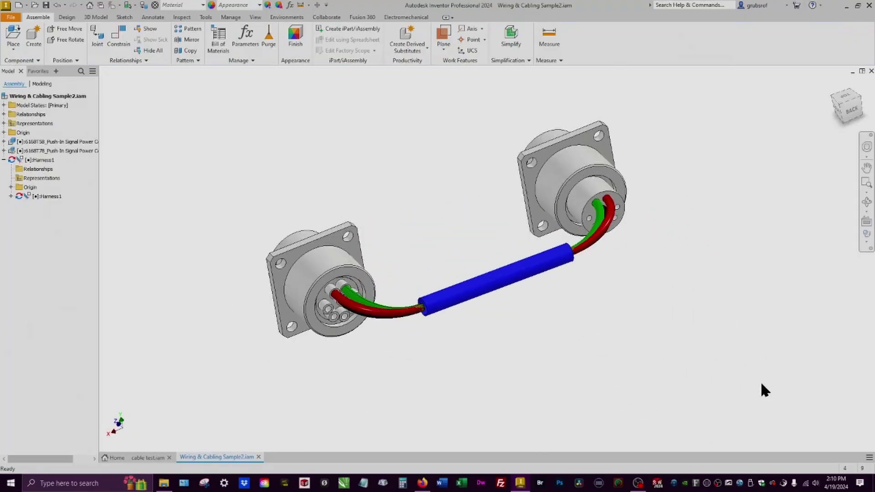
key(F5)
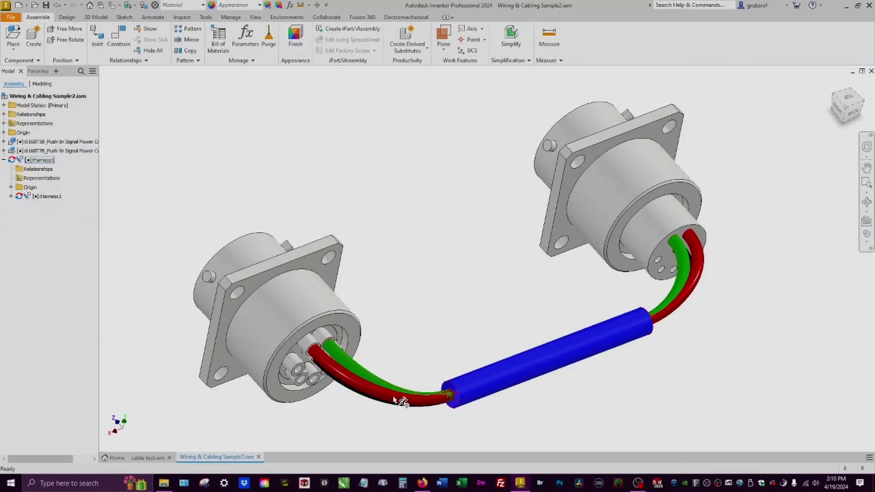
key(F5)
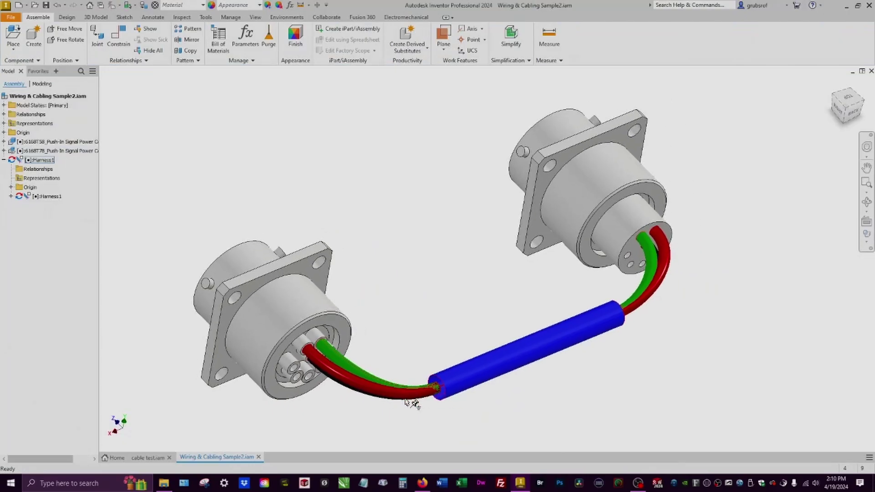
key(F5)
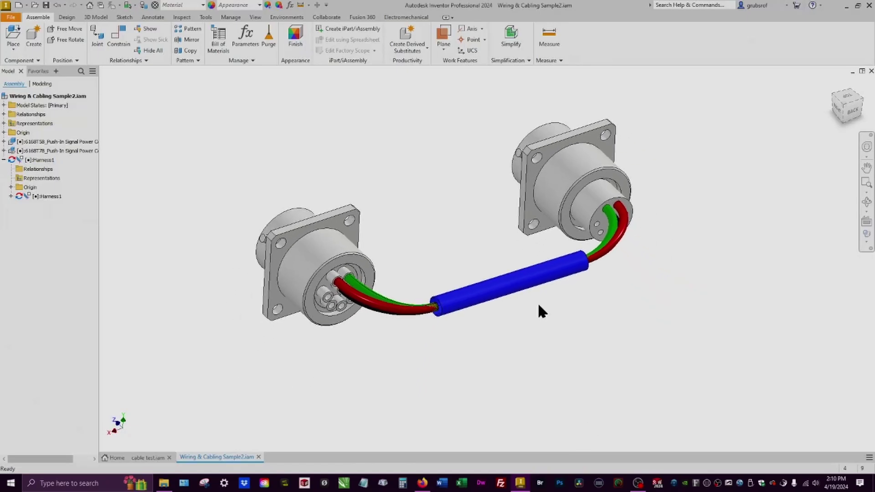
key(F5)
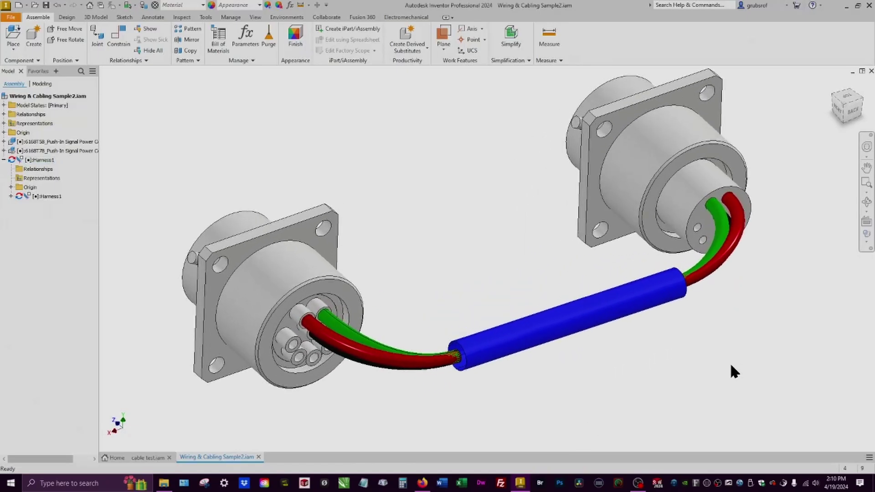
key(F5)
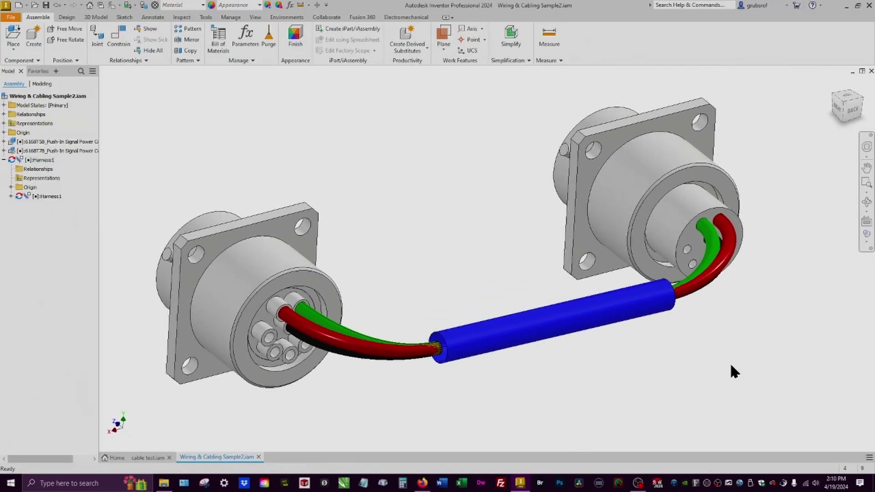